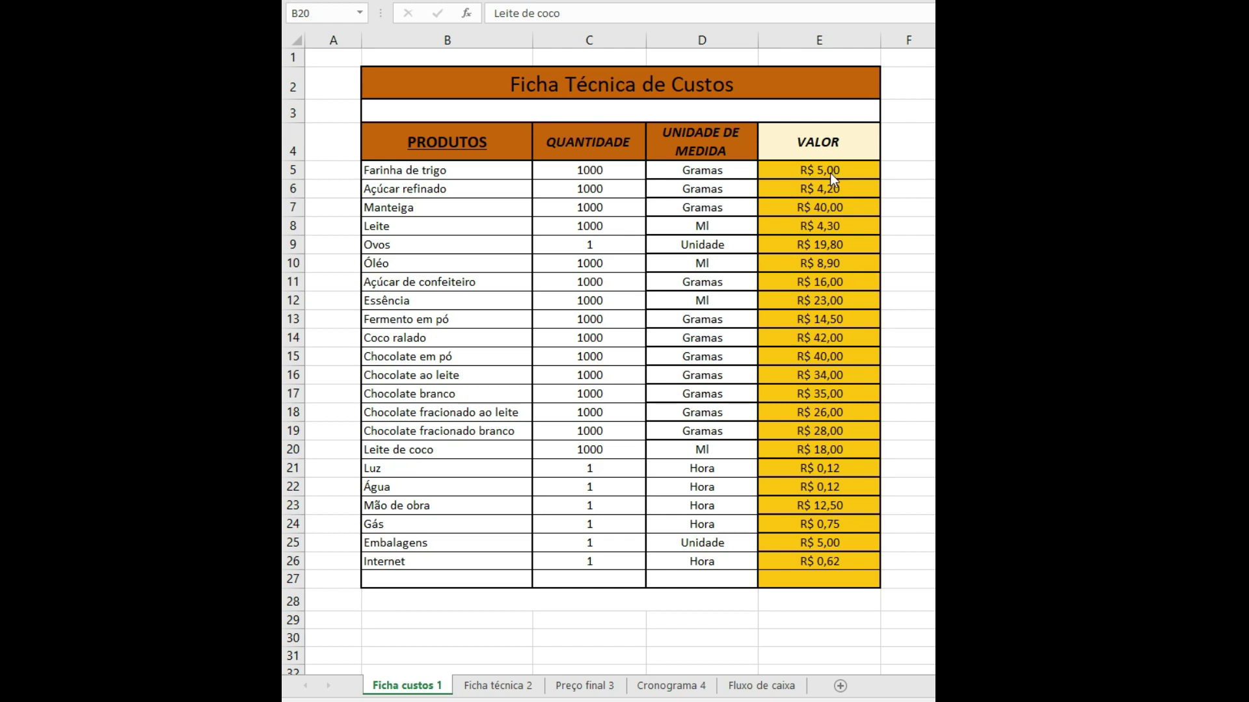
Compare the product prices in the Ficha custos 1 sheet with the ingredient purchase values in Ficha técnica 2.
click(498, 685)
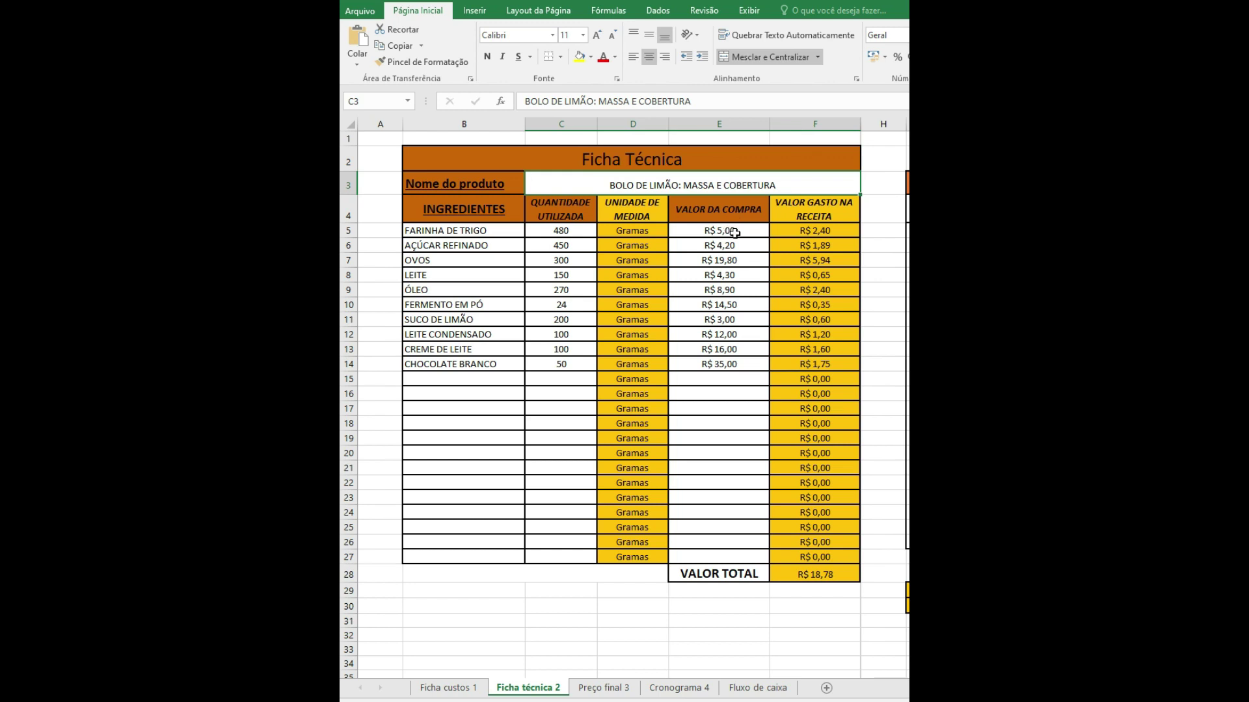
click(437, 688)
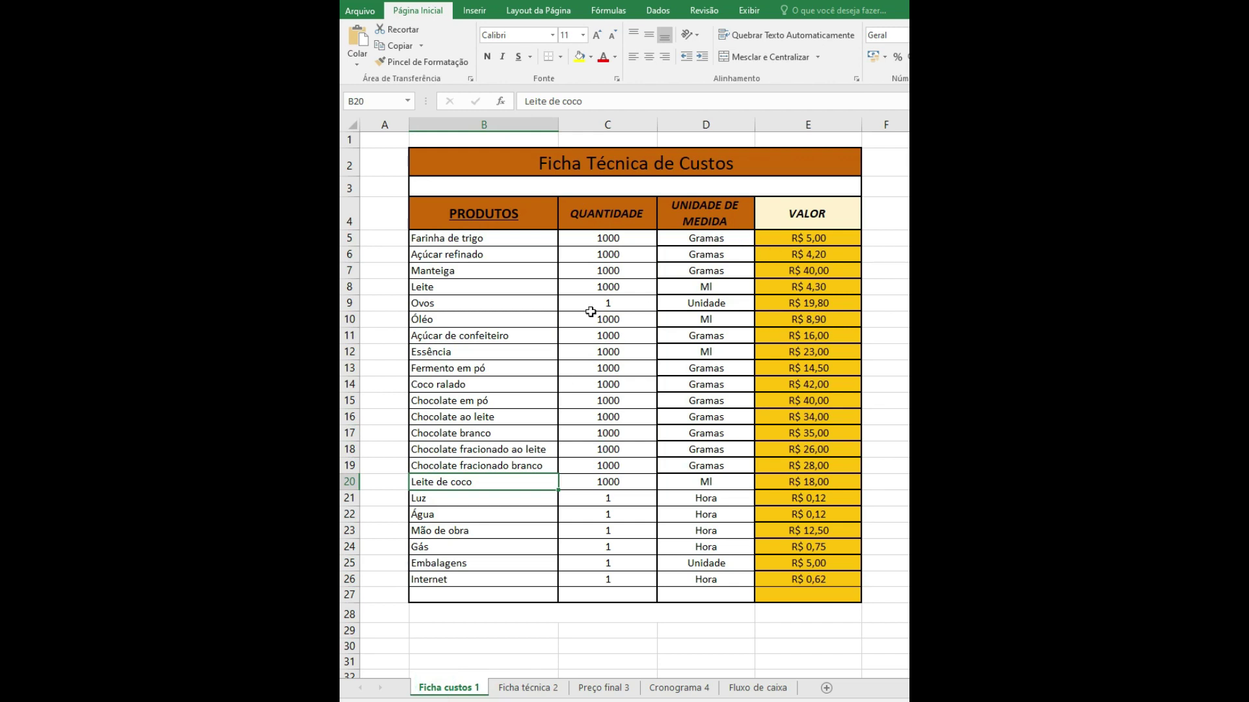
click(542, 691)
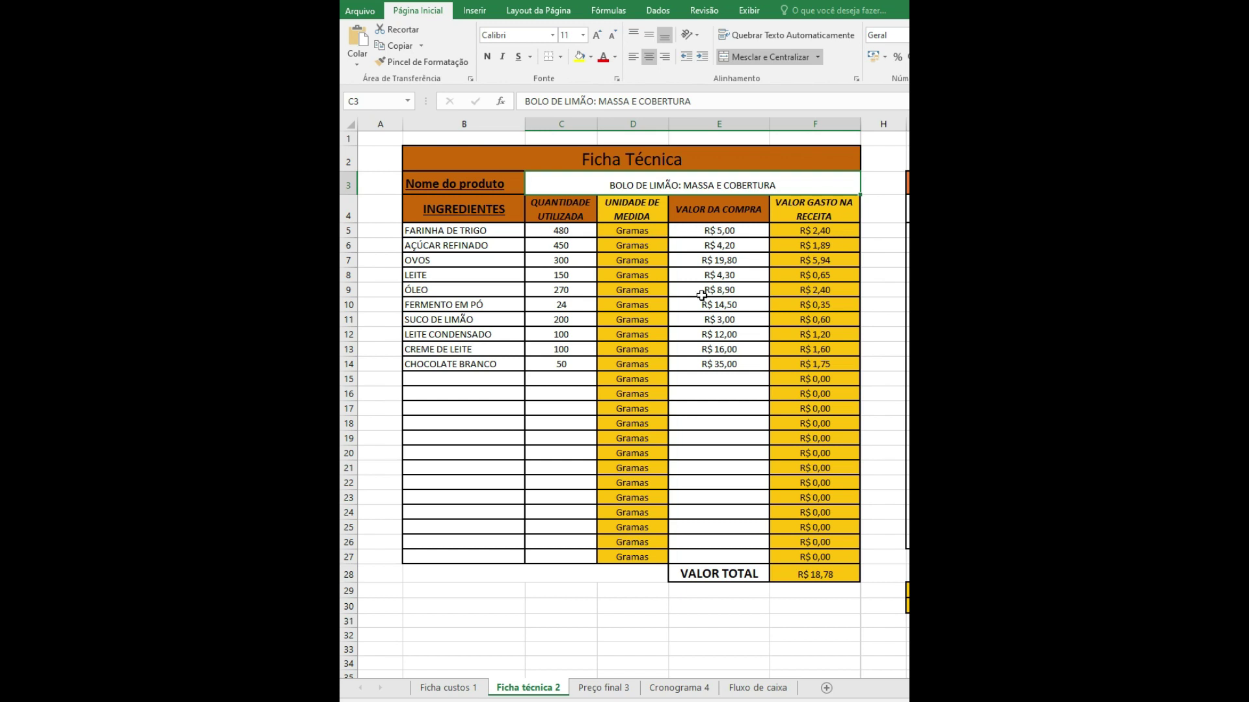
Open the Calculator beside the ingredient table and multiply 5,00 by 0,480 to work out the wheat flour's cost in the recipe.
key(XF86Calculator)
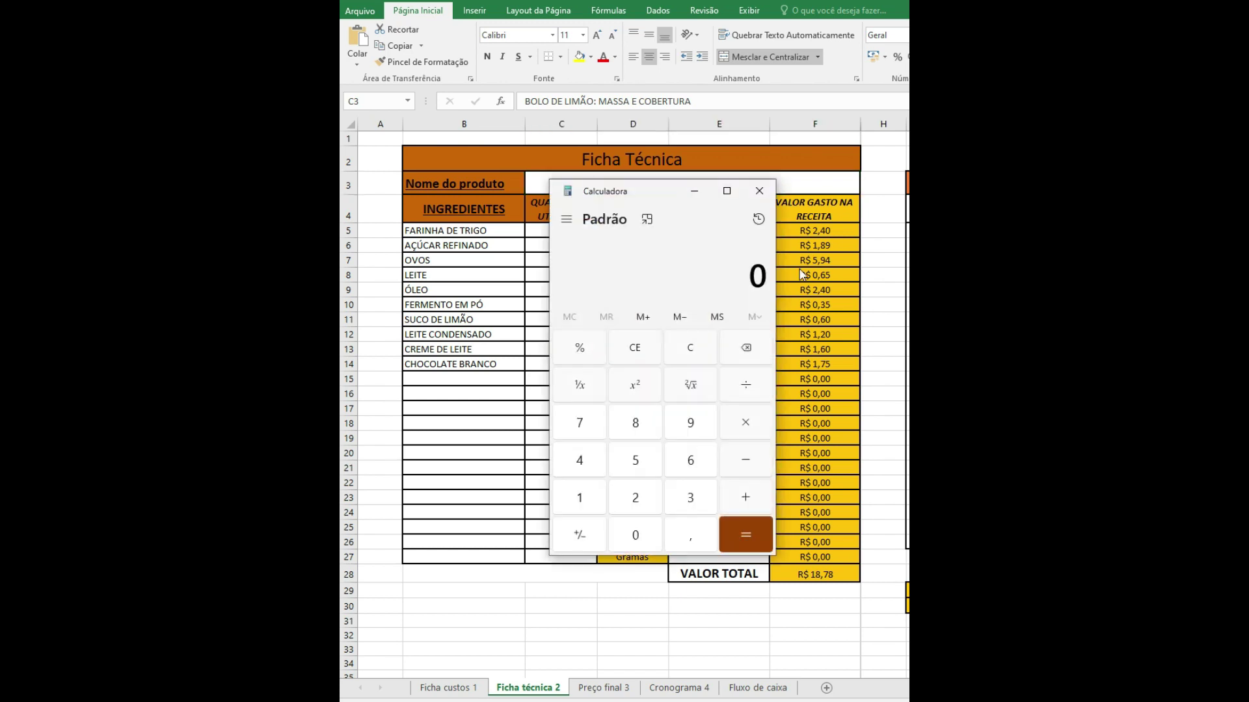
drag(674, 196, 590, 256)
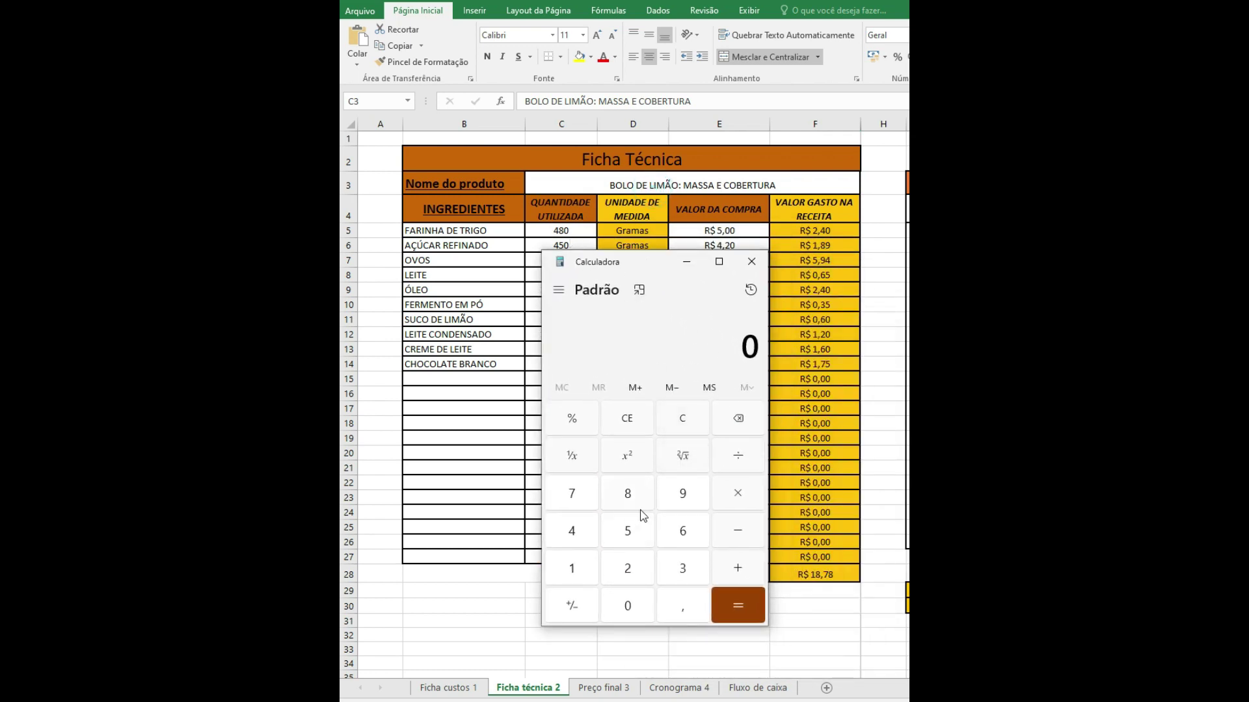
click(635, 543)
click(681, 609)
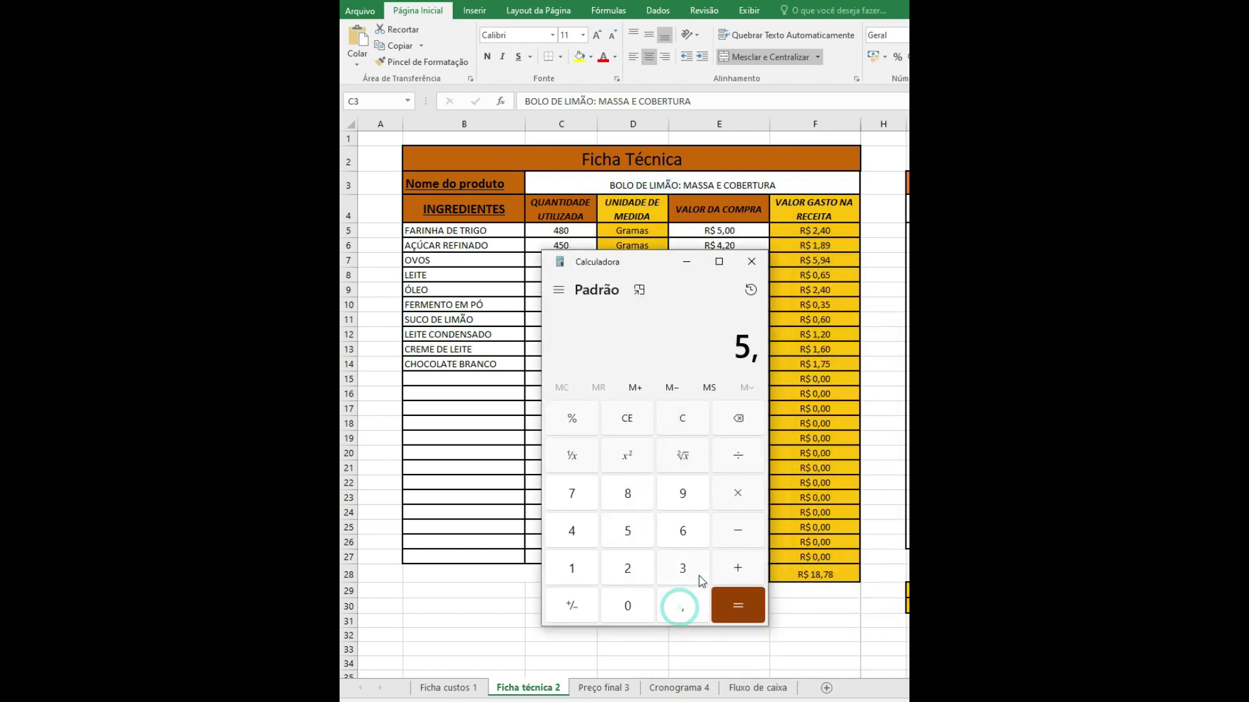
click(643, 609)
click(641, 606)
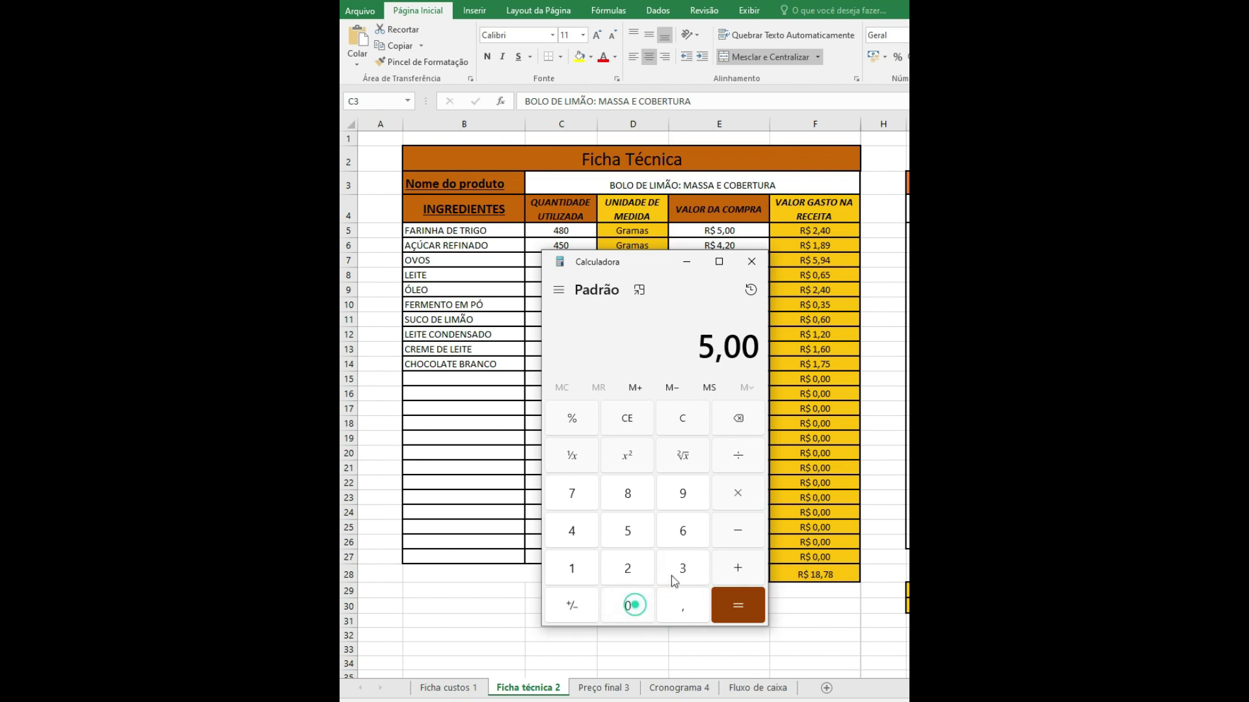
click(729, 498)
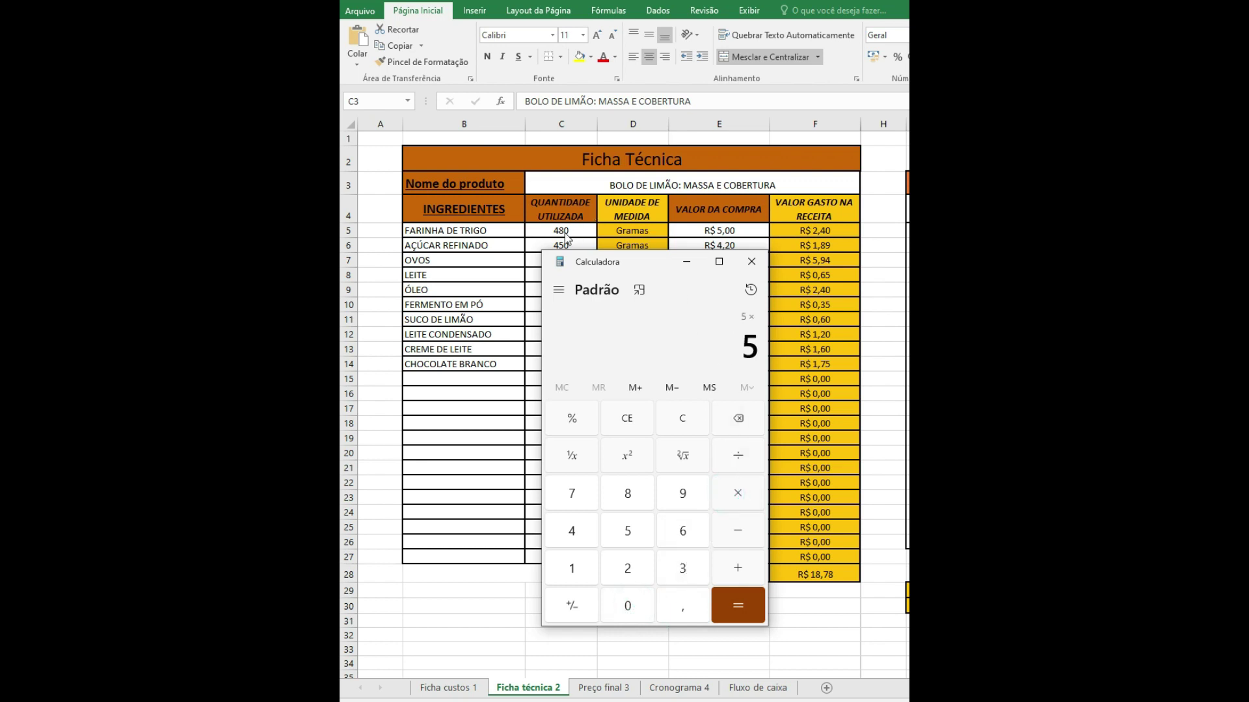
click(680, 602)
click(572, 532)
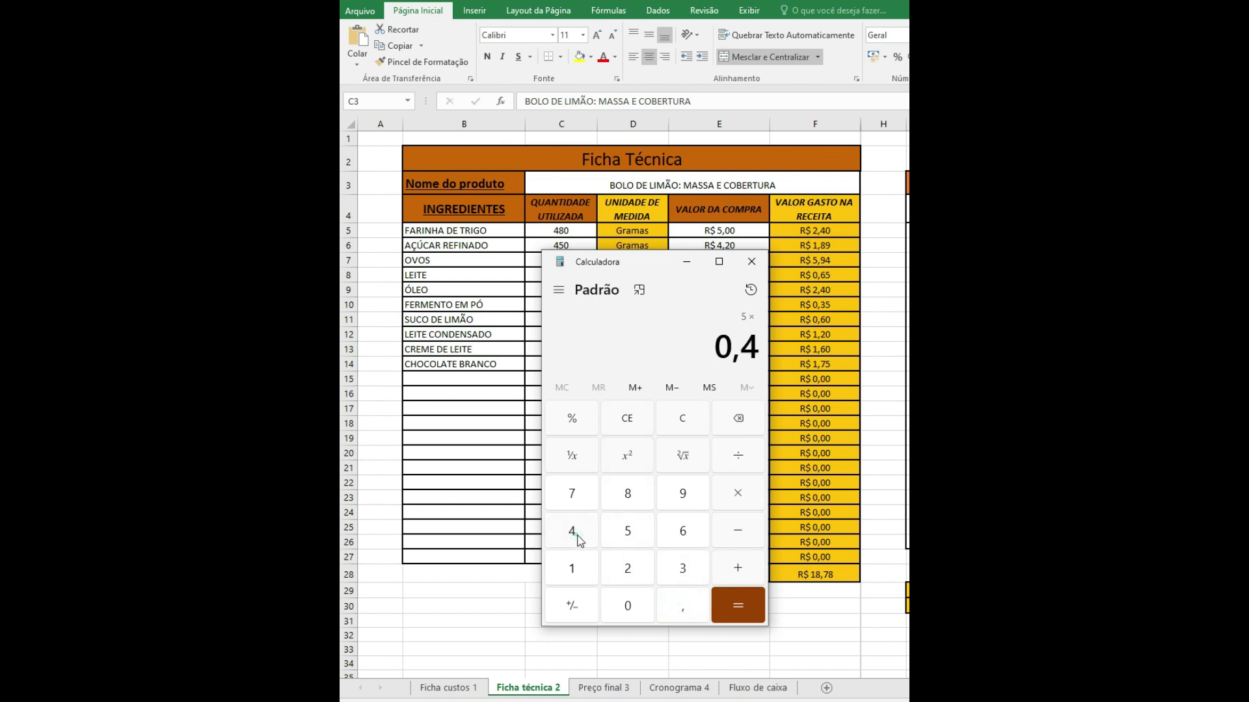
click(636, 496)
click(633, 604)
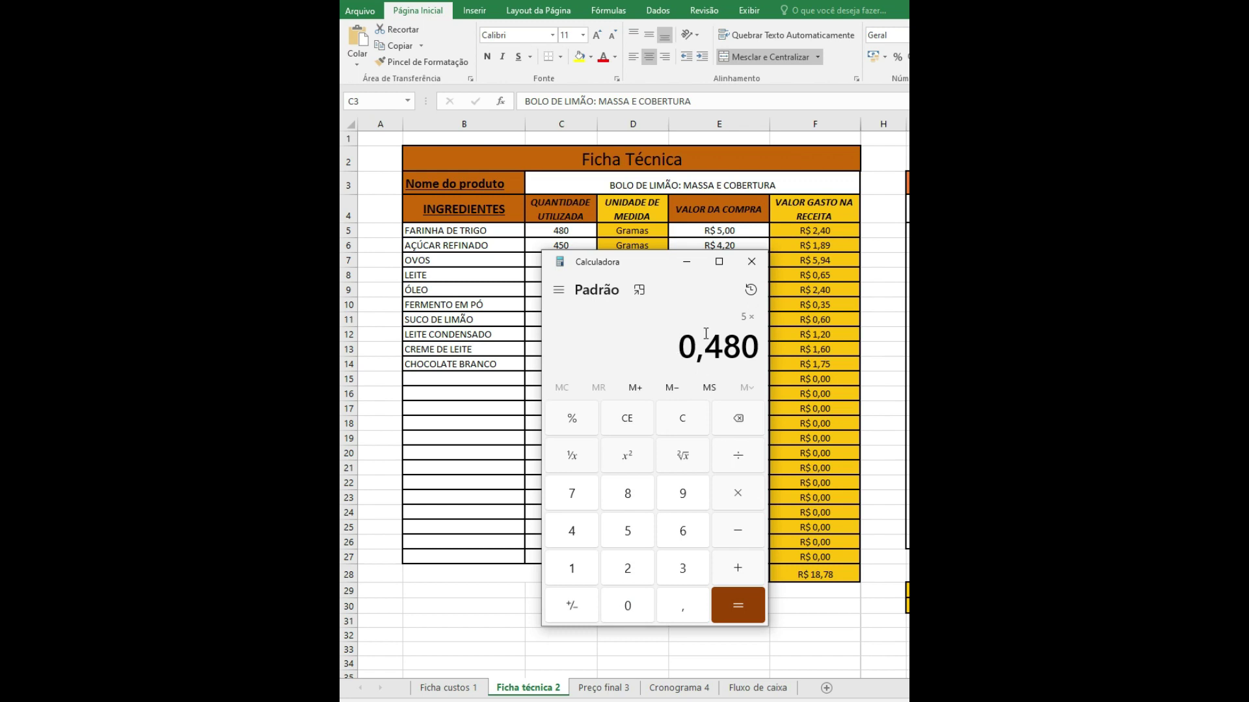
click(743, 603)
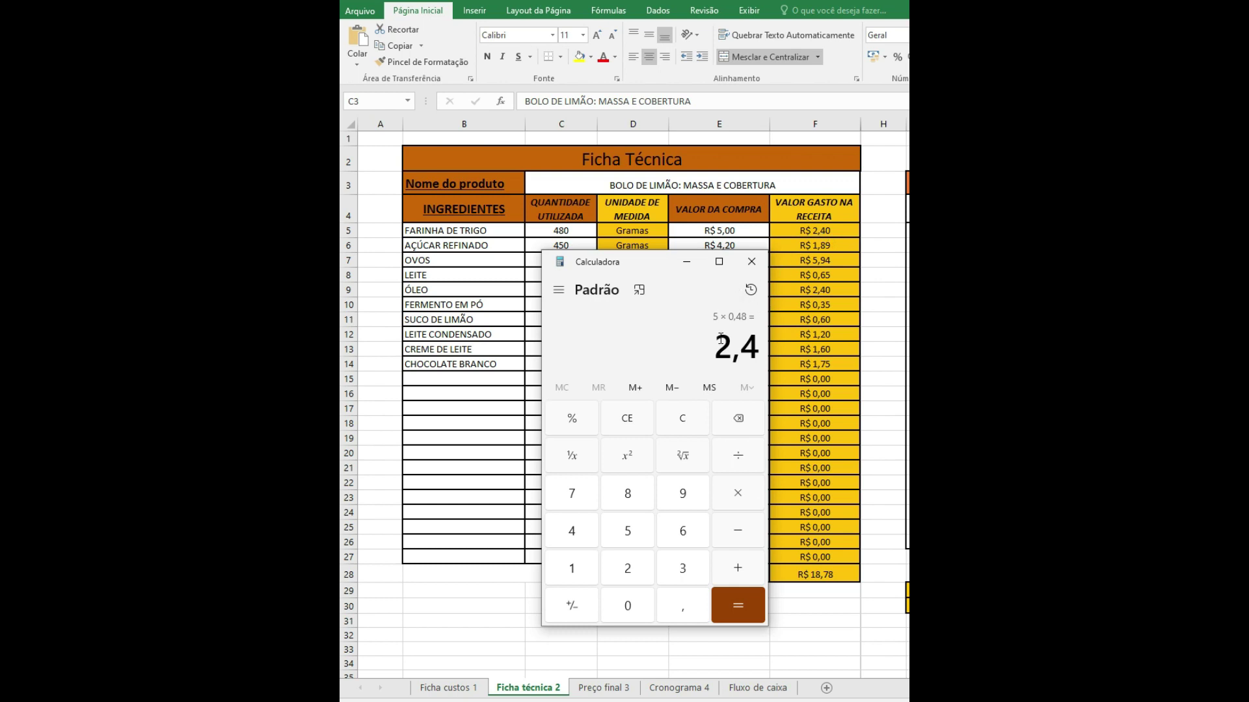
Clear the flour calculation and multiply 4,2 by 0,450 to work out the refined sugar's cost in the recipe.
click(650, 425)
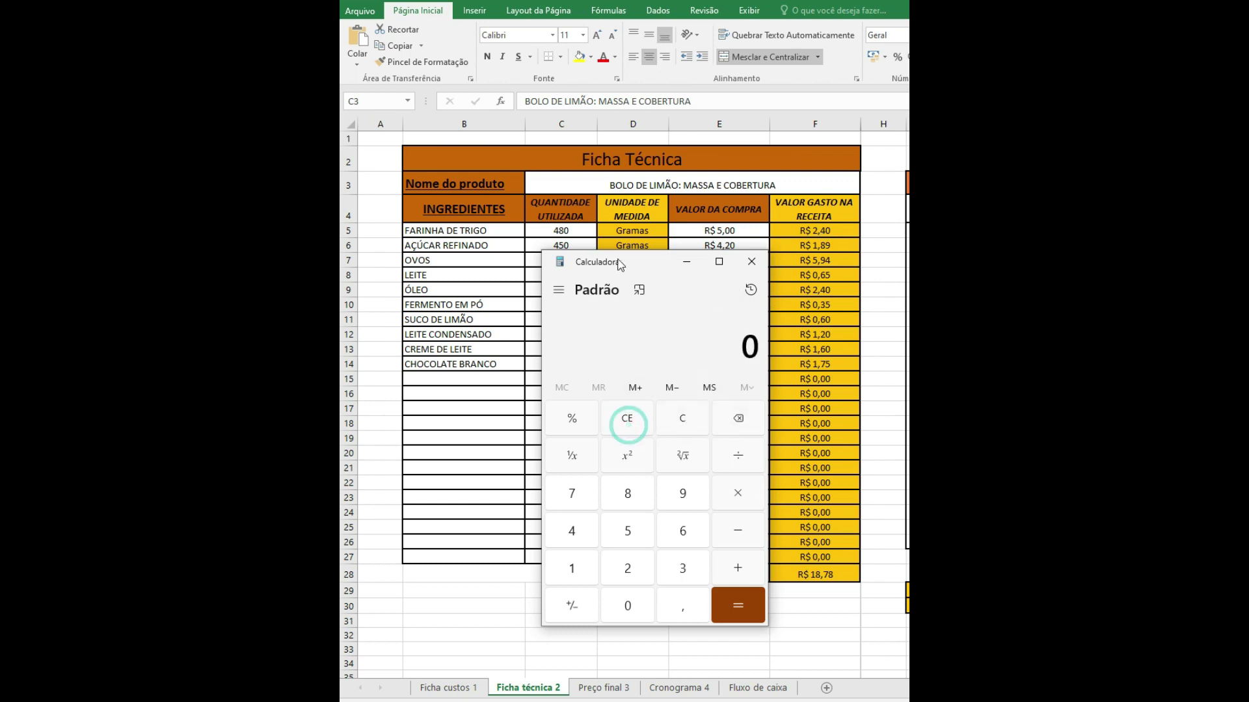
drag(644, 268, 630, 282)
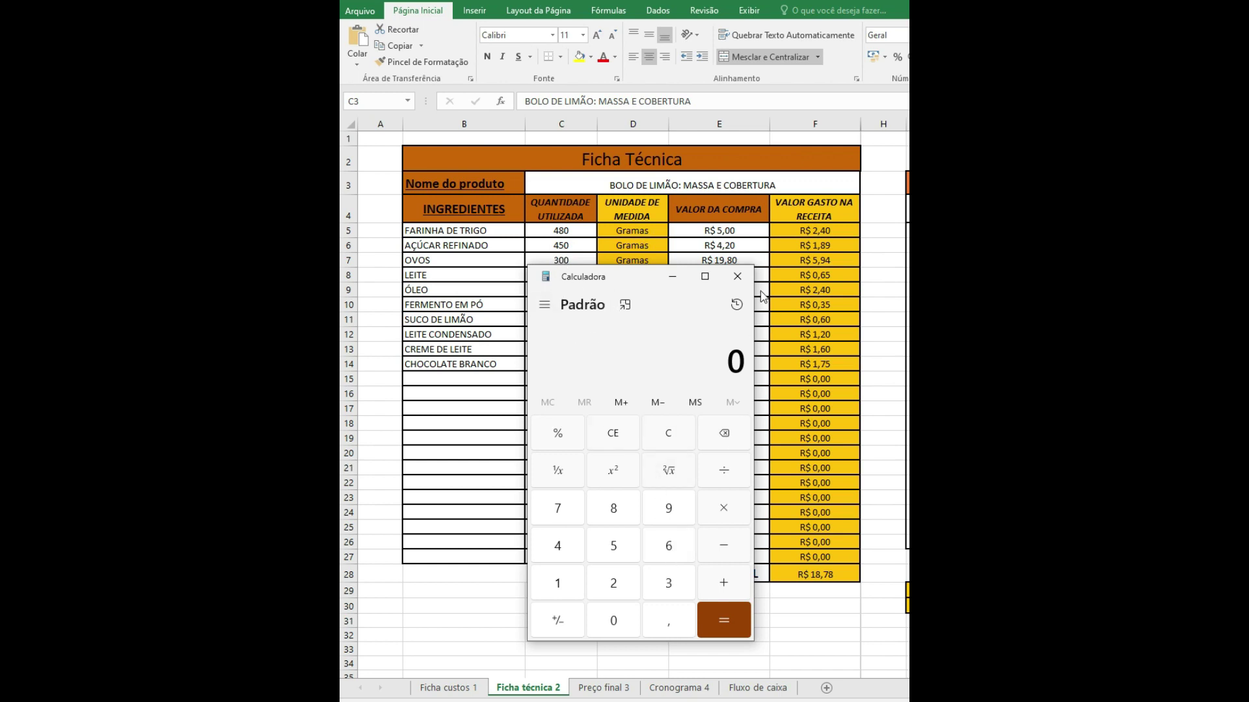
click(571, 553)
click(668, 625)
click(614, 589)
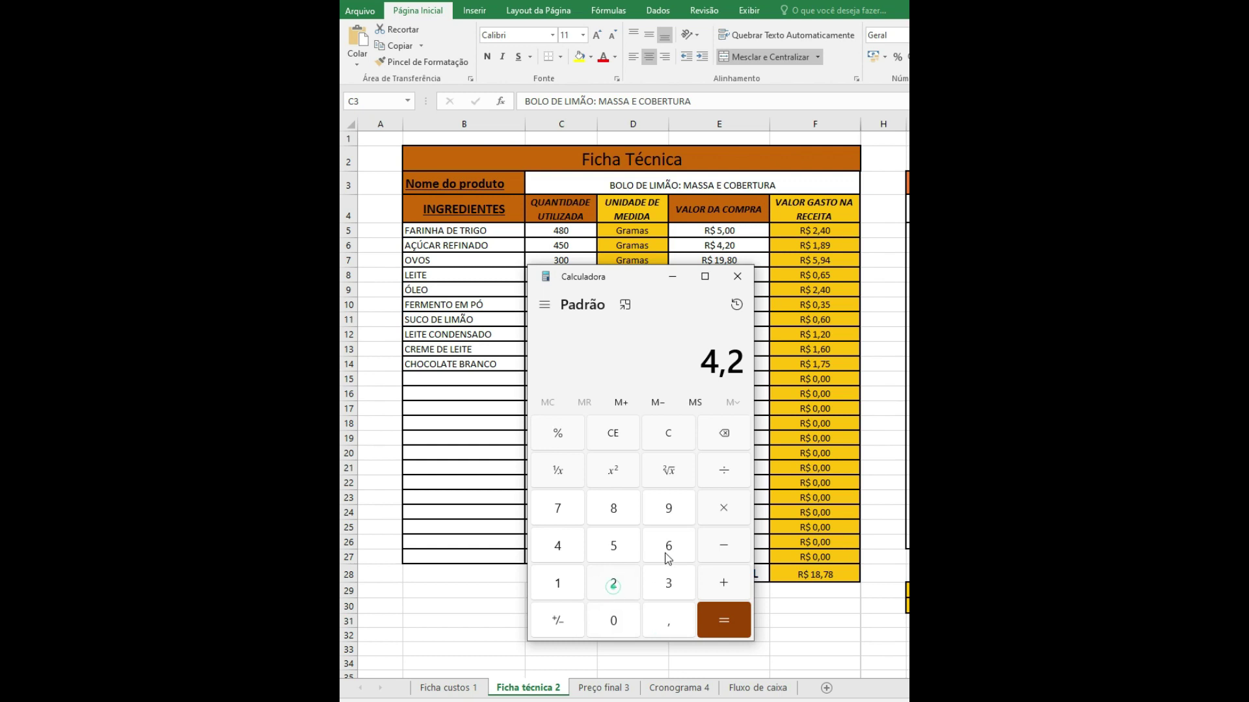
click(722, 514)
click(664, 621)
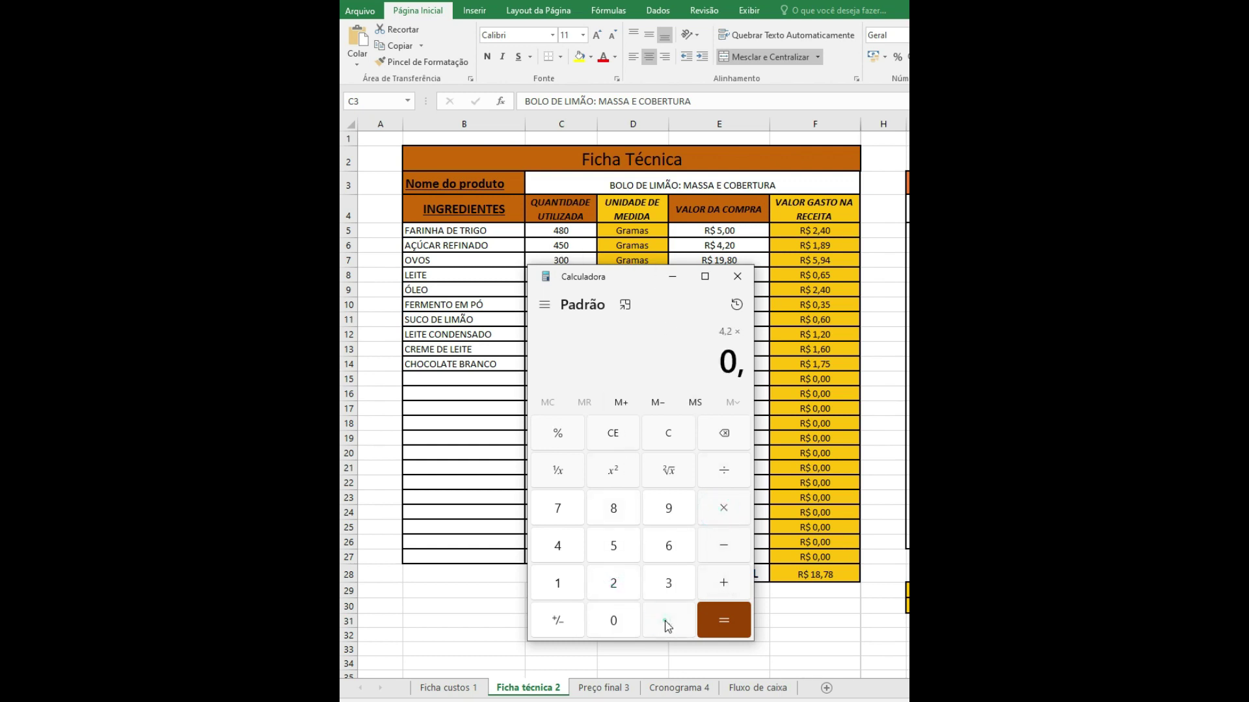
click(563, 543)
click(611, 545)
click(629, 625)
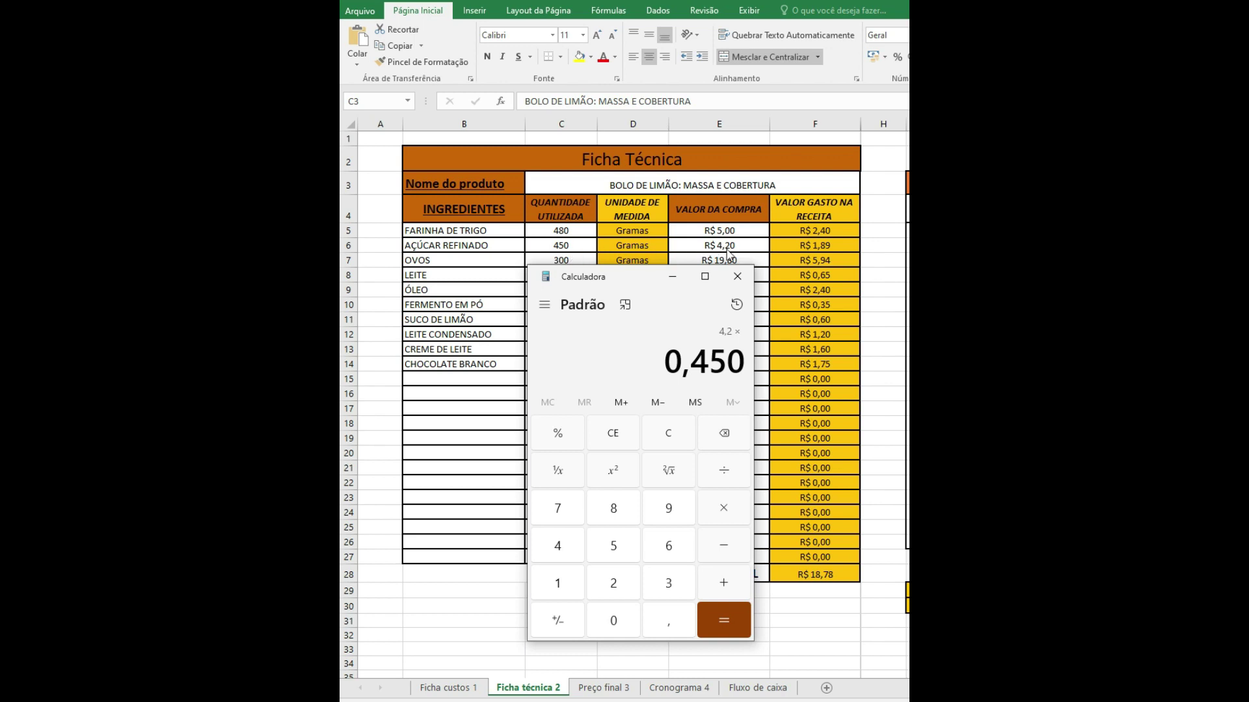
click(724, 622)
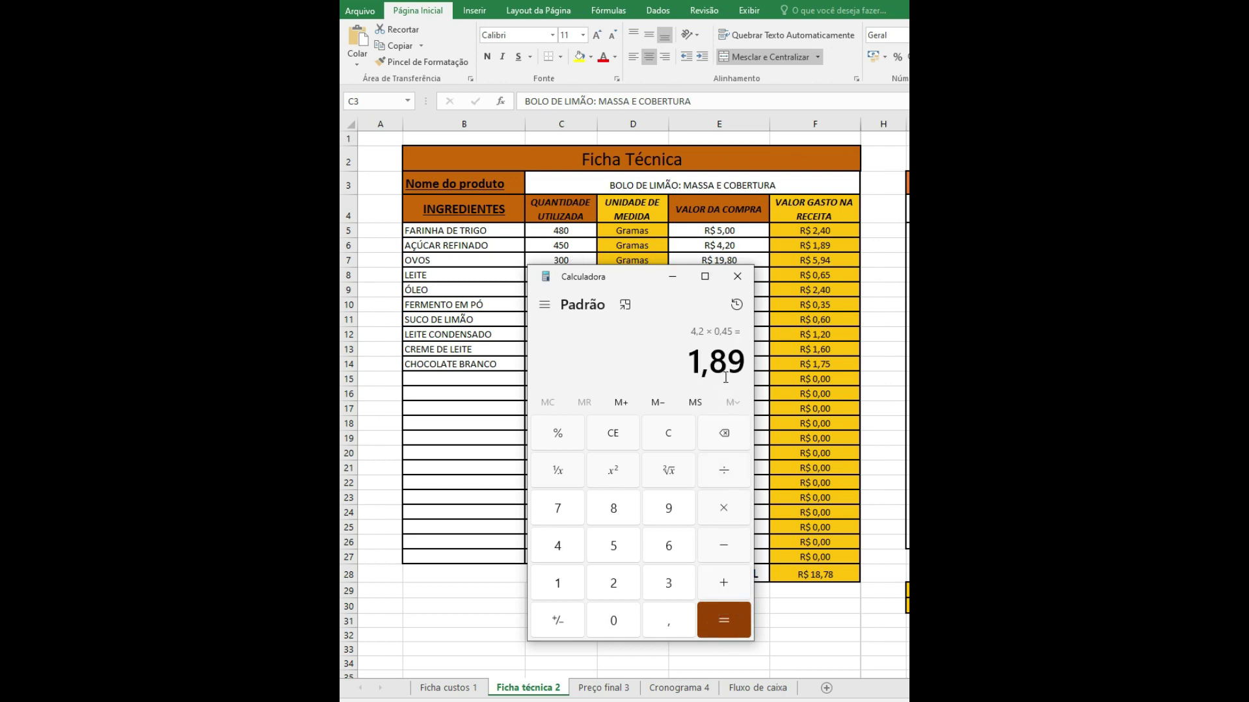
Calculate the eggs' cost in the recipe by multiplying 19,8 by 0,300, and close the Calculator.
key(alt+Tab)
drag(644, 281, 648, 333)
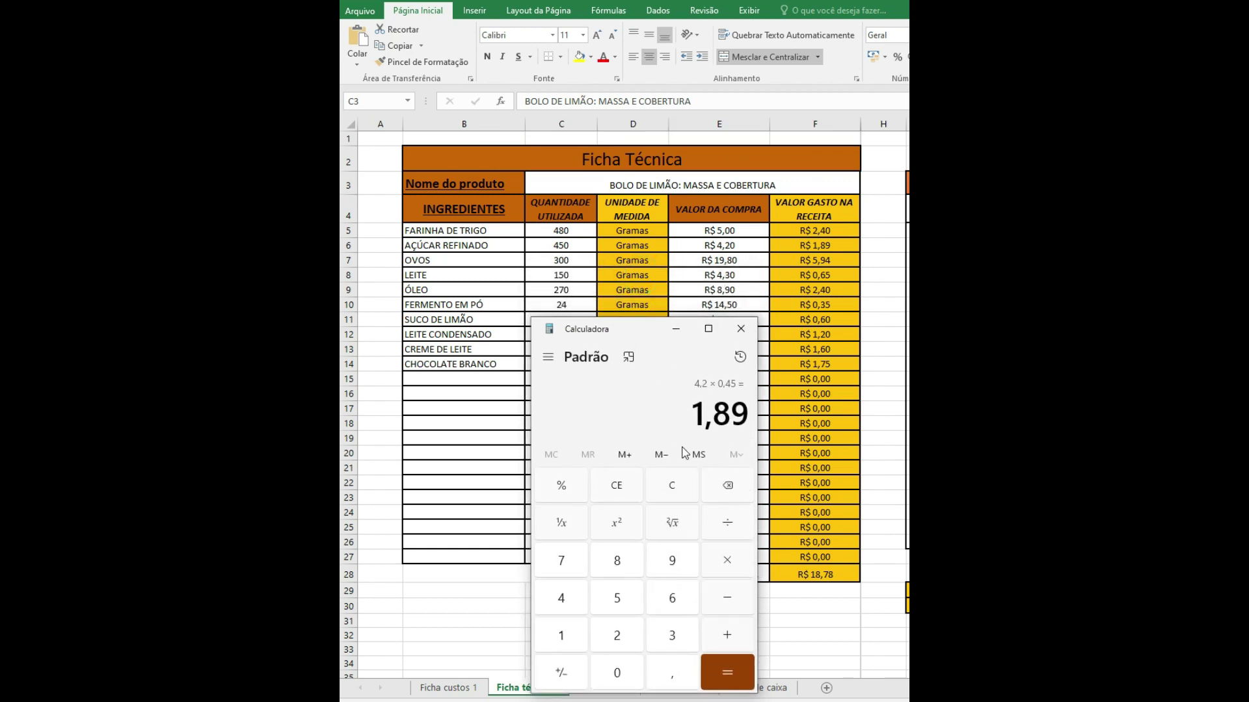
click(617, 485)
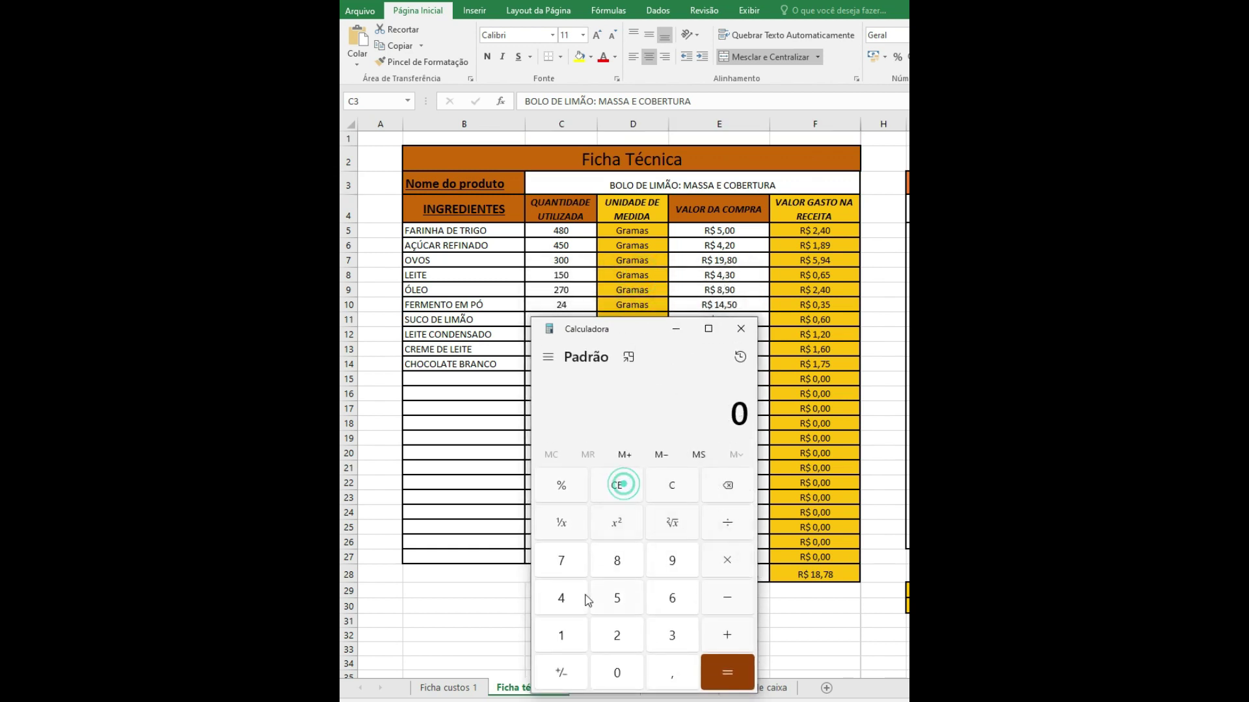
click(561, 636)
click(664, 563)
click(665, 670)
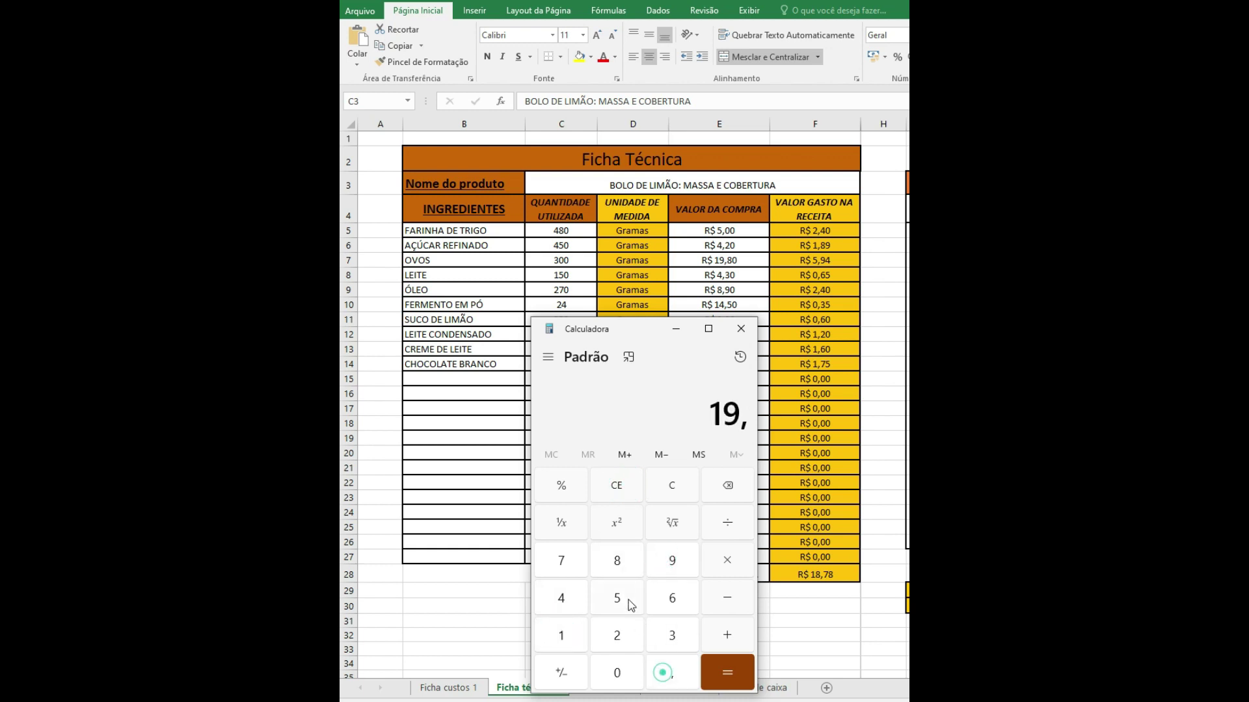
click(618, 563)
click(727, 561)
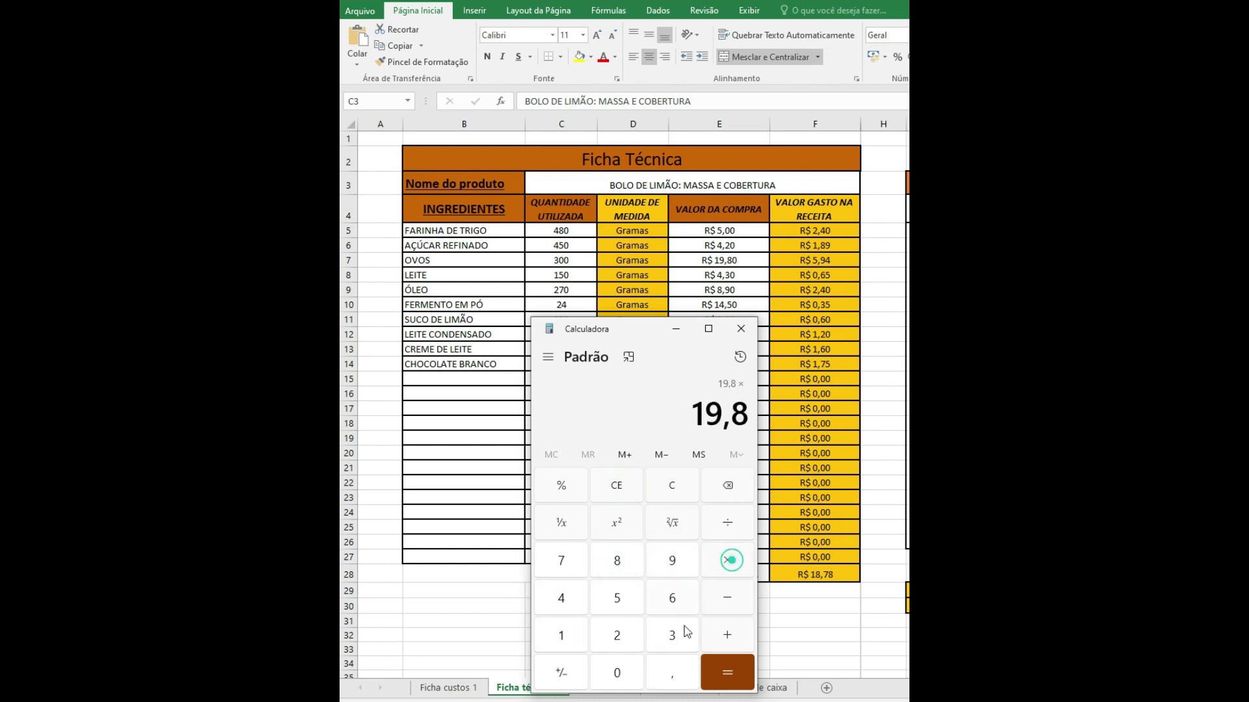
click(672, 674)
click(673, 636)
click(617, 672)
click(617, 672)
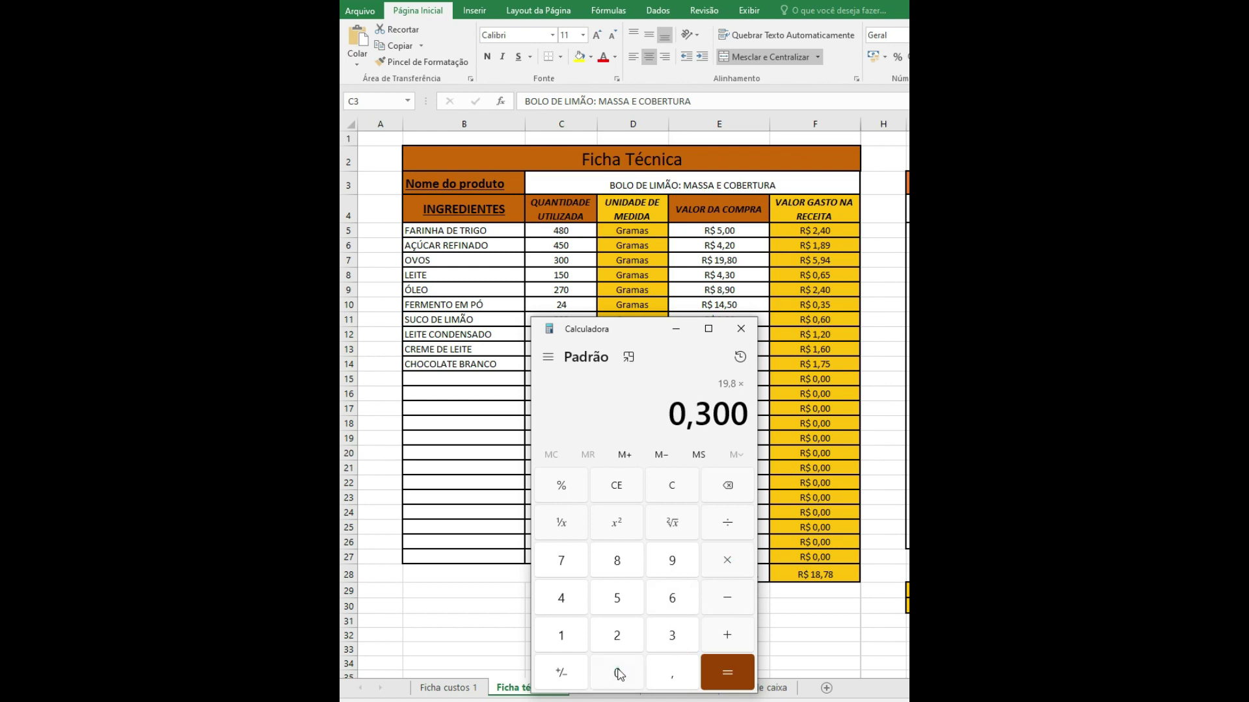
click(721, 672)
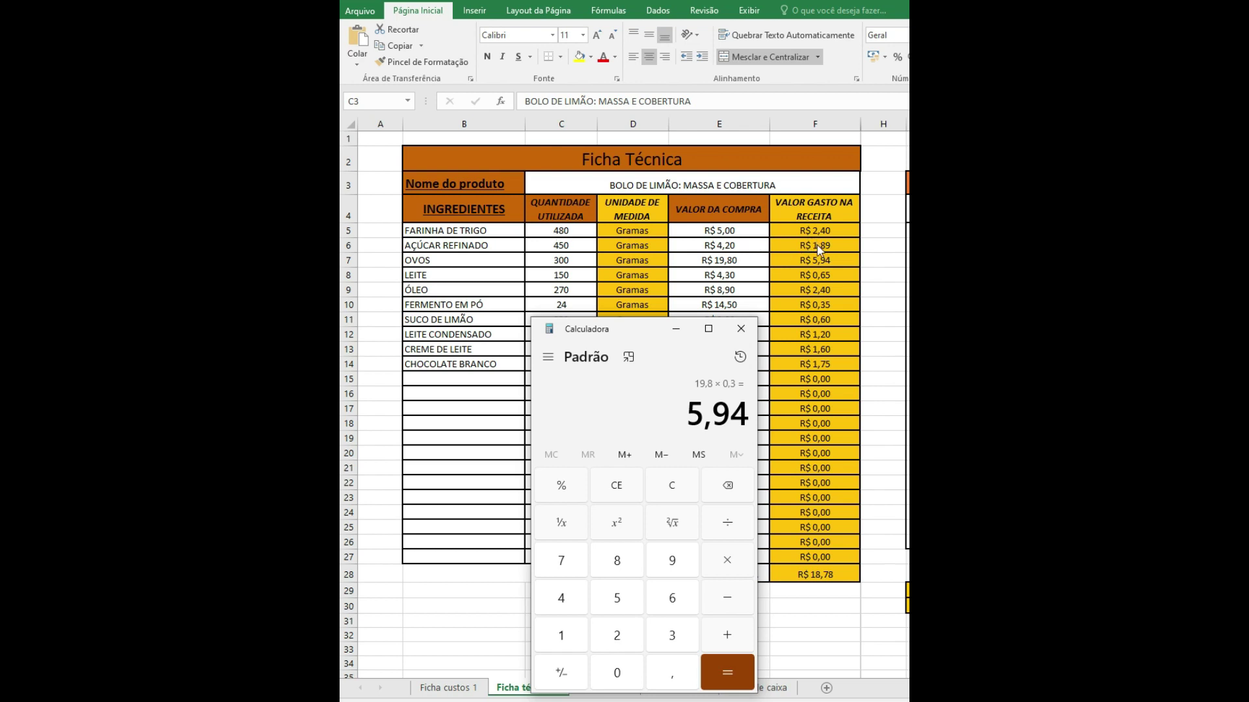
click(741, 329)
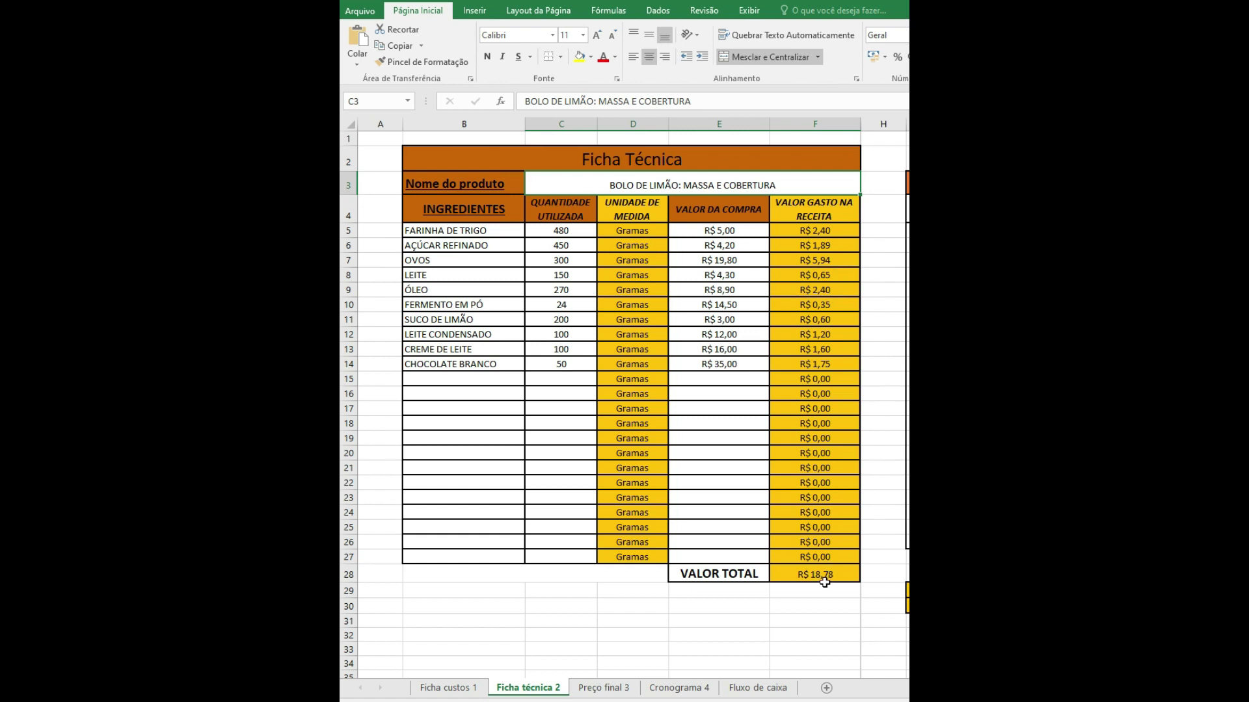
Compare the recipe total in the Ficha técnica 2 sheet with the cost items and total in Preço final 3.
click(606, 688)
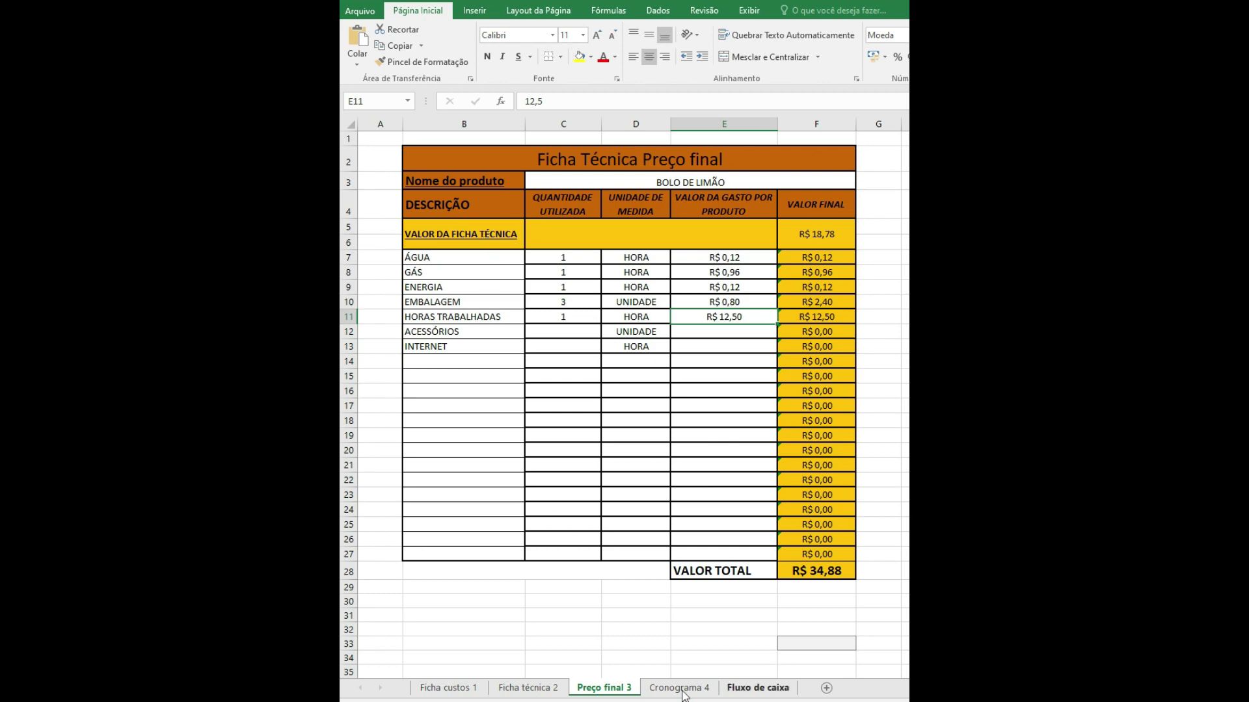
click(540, 693)
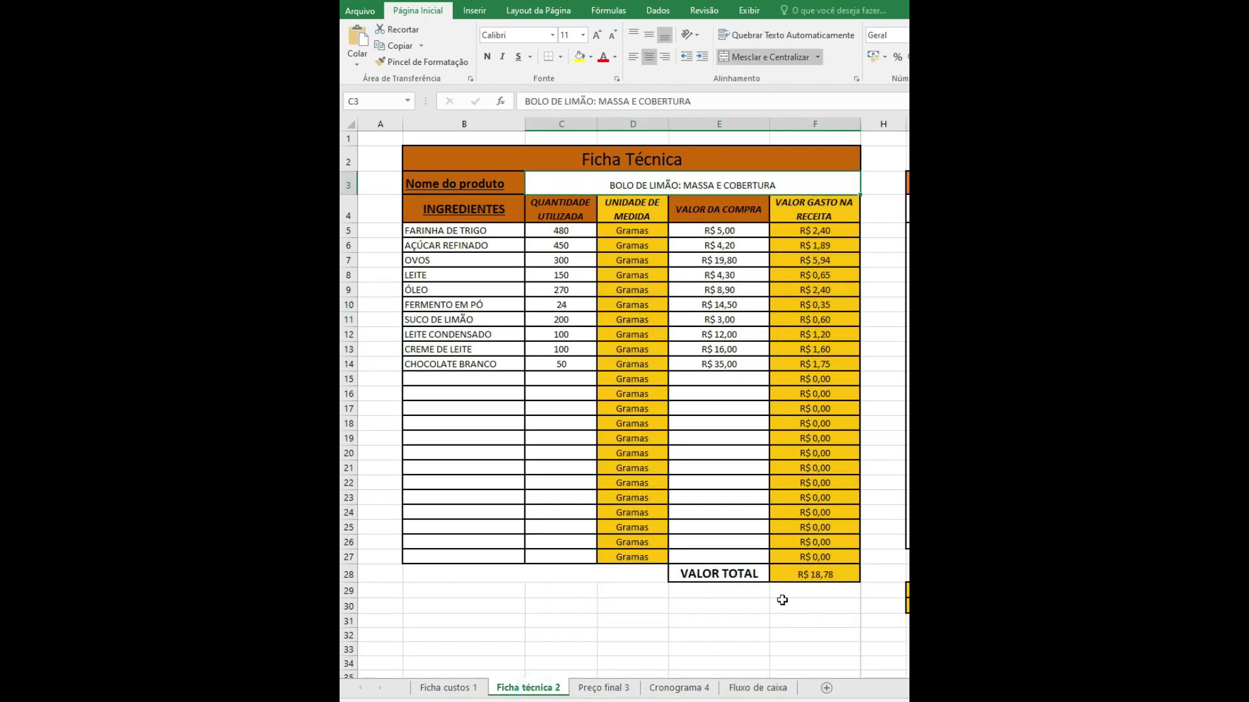
click(603, 689)
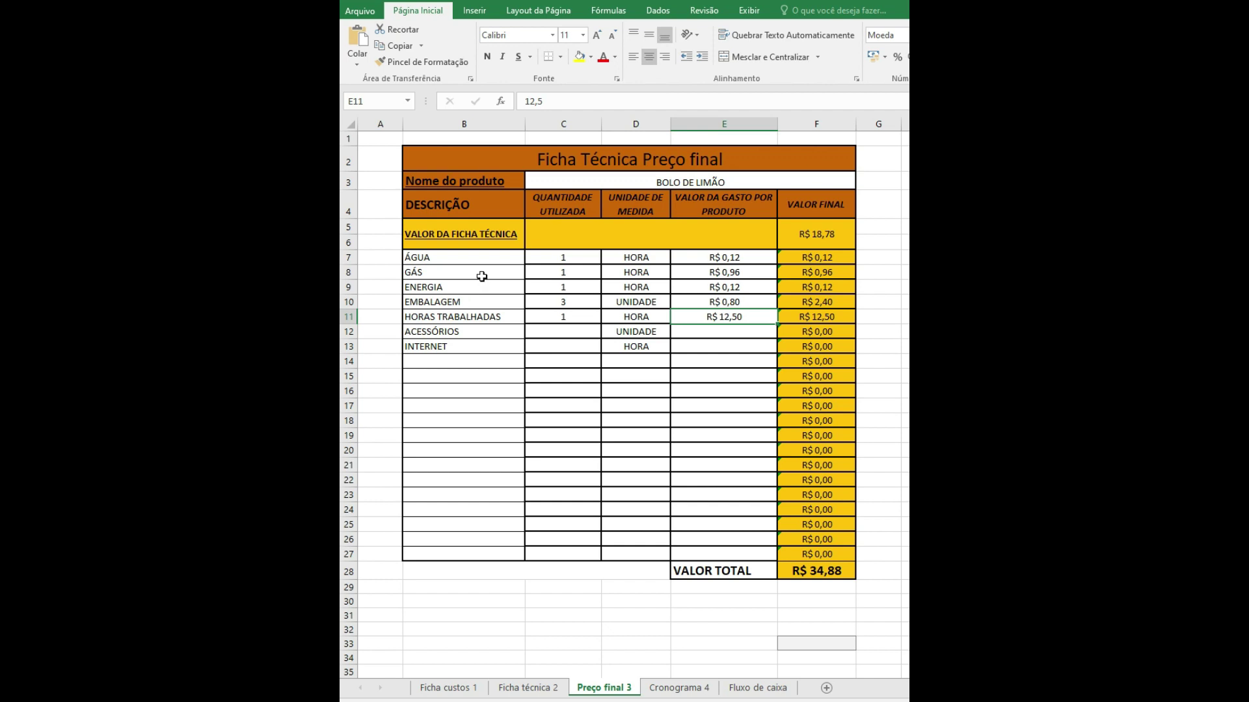
click(535, 687)
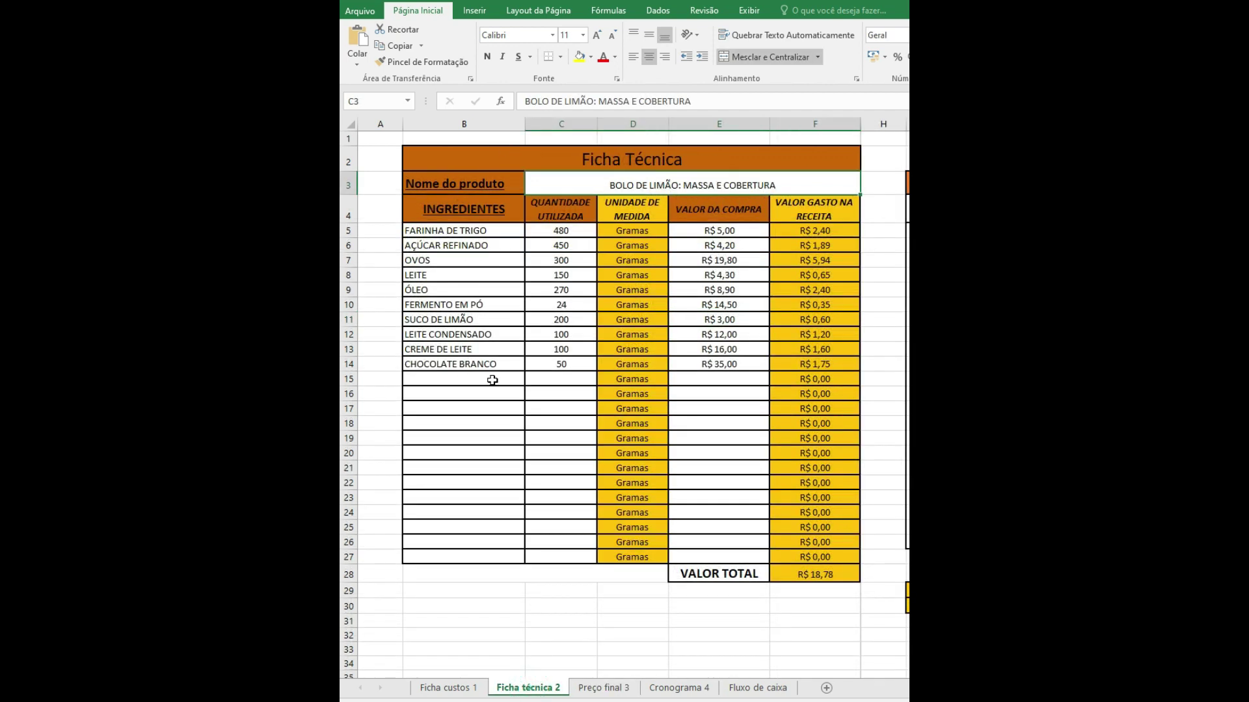
click(600, 689)
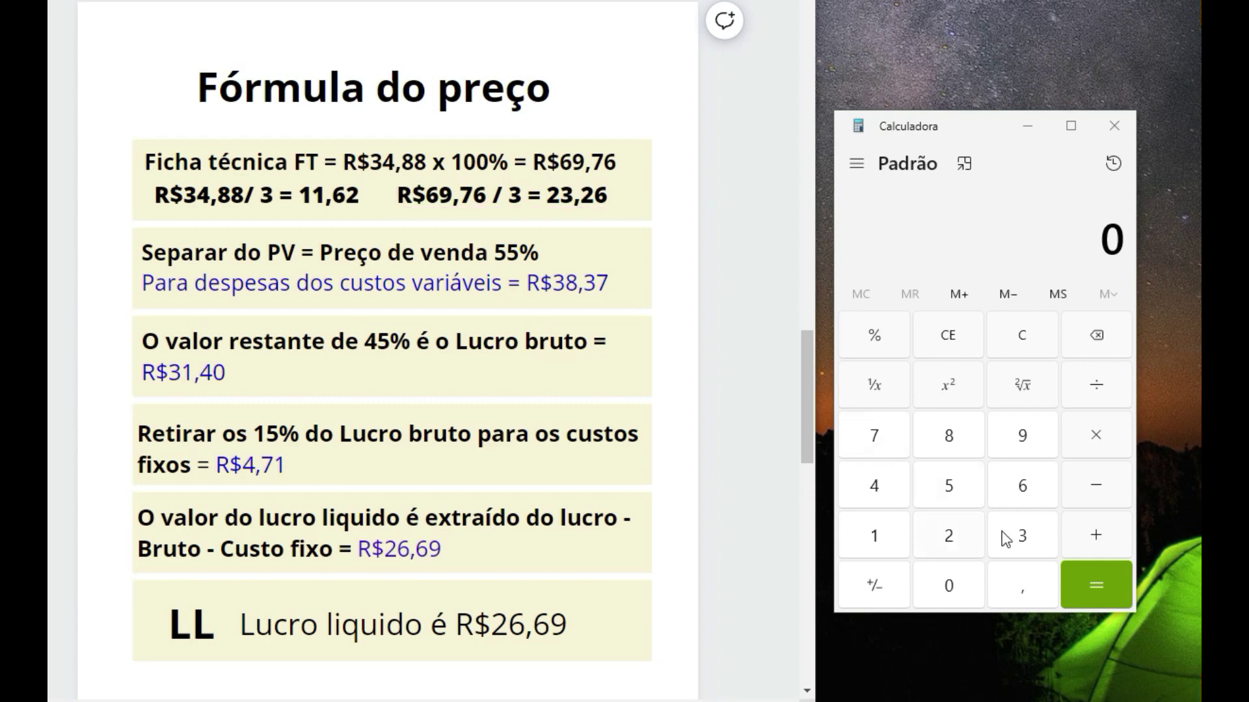
Multiply the technical sheet cost of 34,88 by 2 in the Calculator to apply the 100% markup.
click(1026, 537)
click(874, 486)
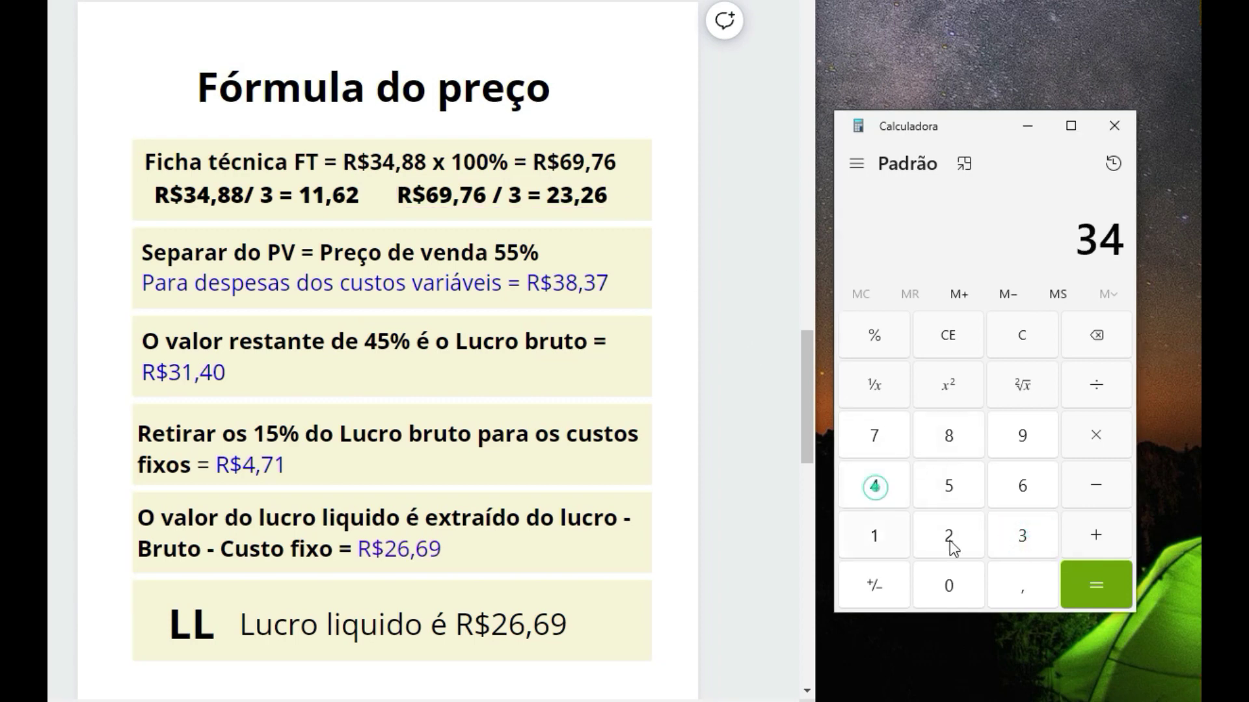
click(1022, 586)
click(949, 435)
click(949, 436)
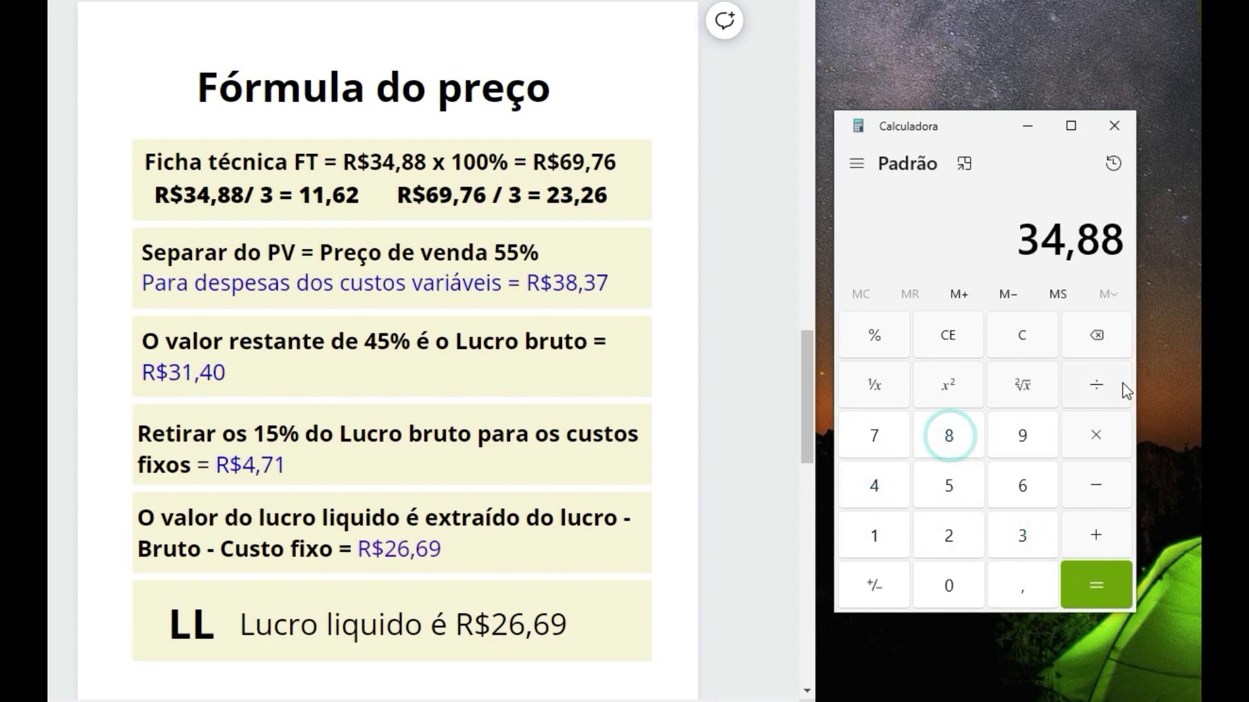
click(1100, 436)
click(954, 538)
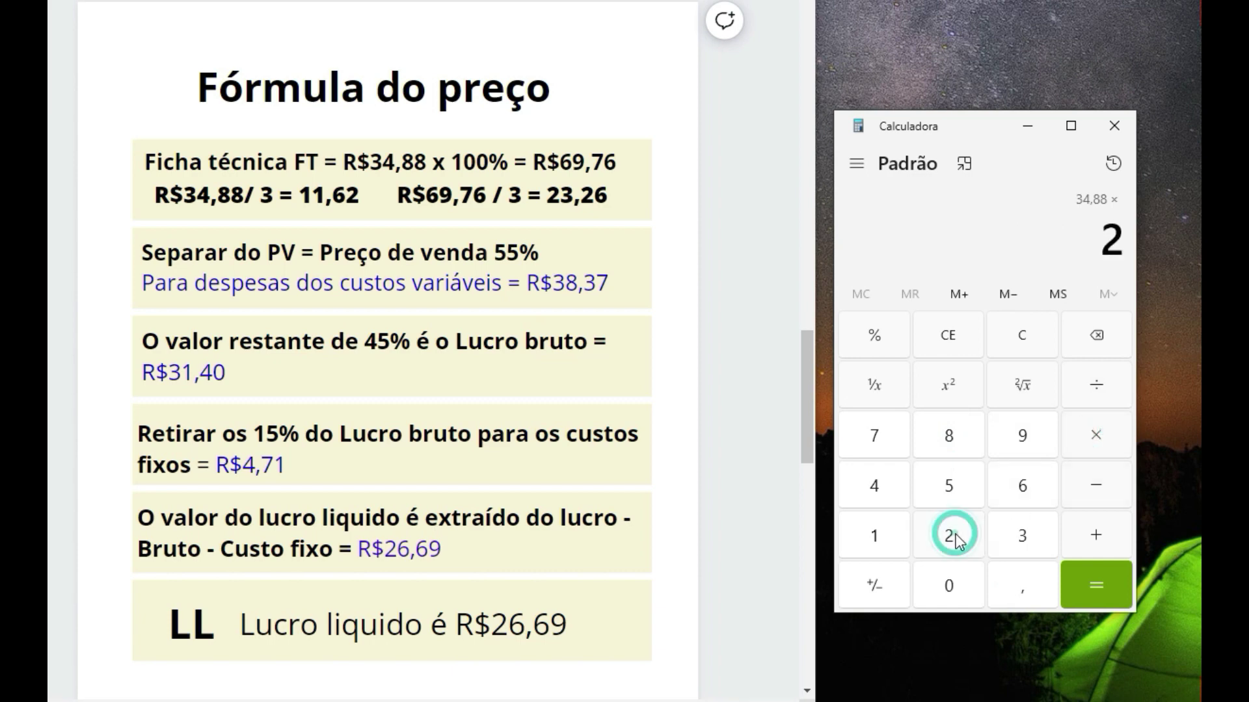
click(1091, 594)
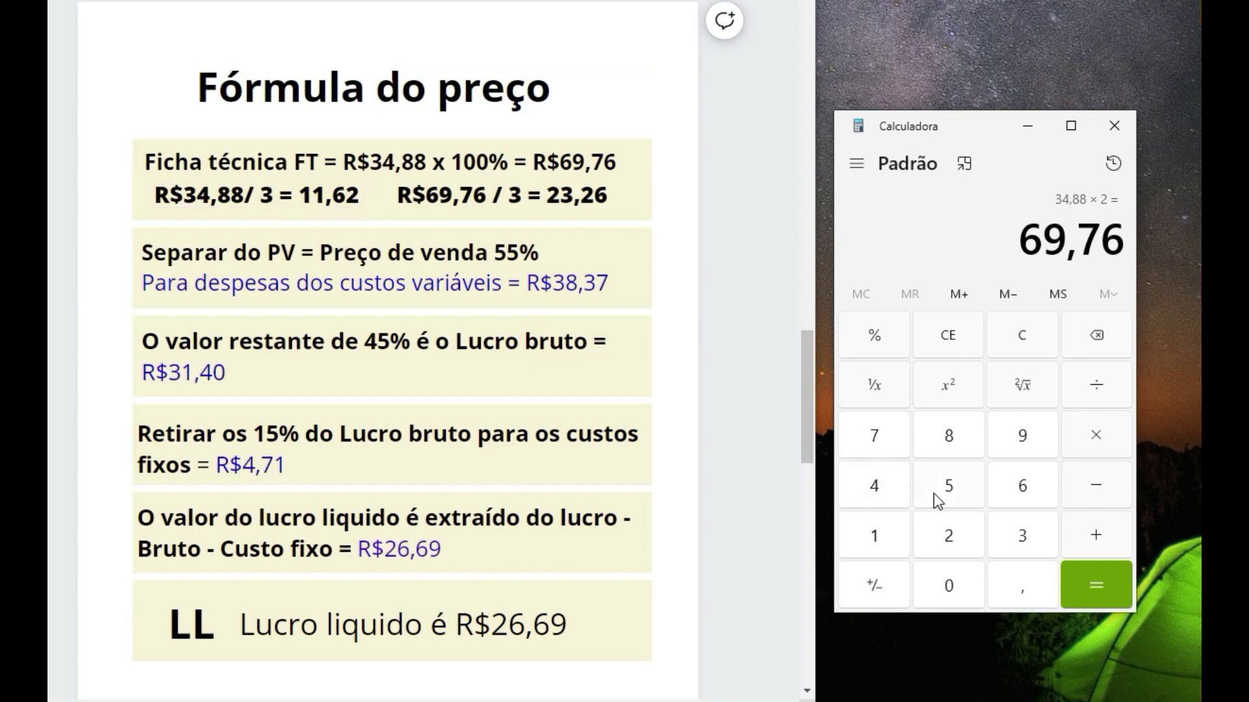
Clear the markup calculation and divide the technical sheet cost of 34,88 by 3 to work out the cost per cake.
click(1020, 336)
click(1020, 530)
click(873, 489)
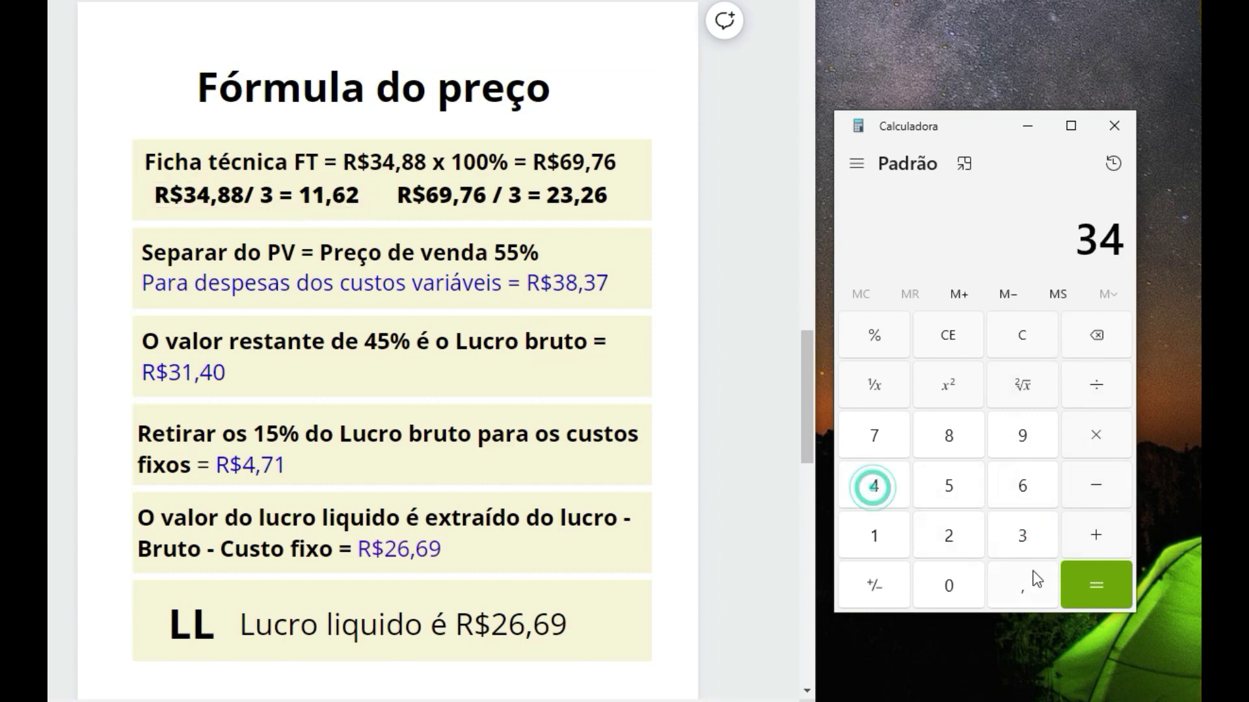
click(1019, 587)
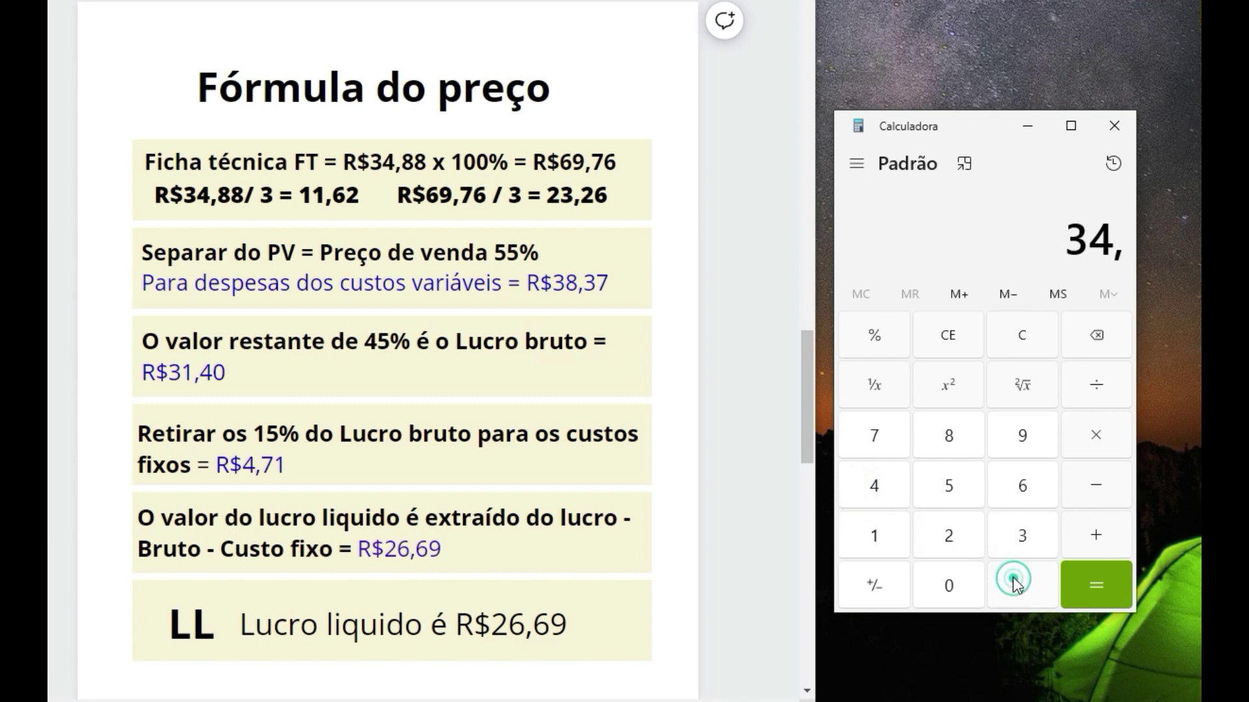
click(949, 426)
click(949, 425)
click(1095, 386)
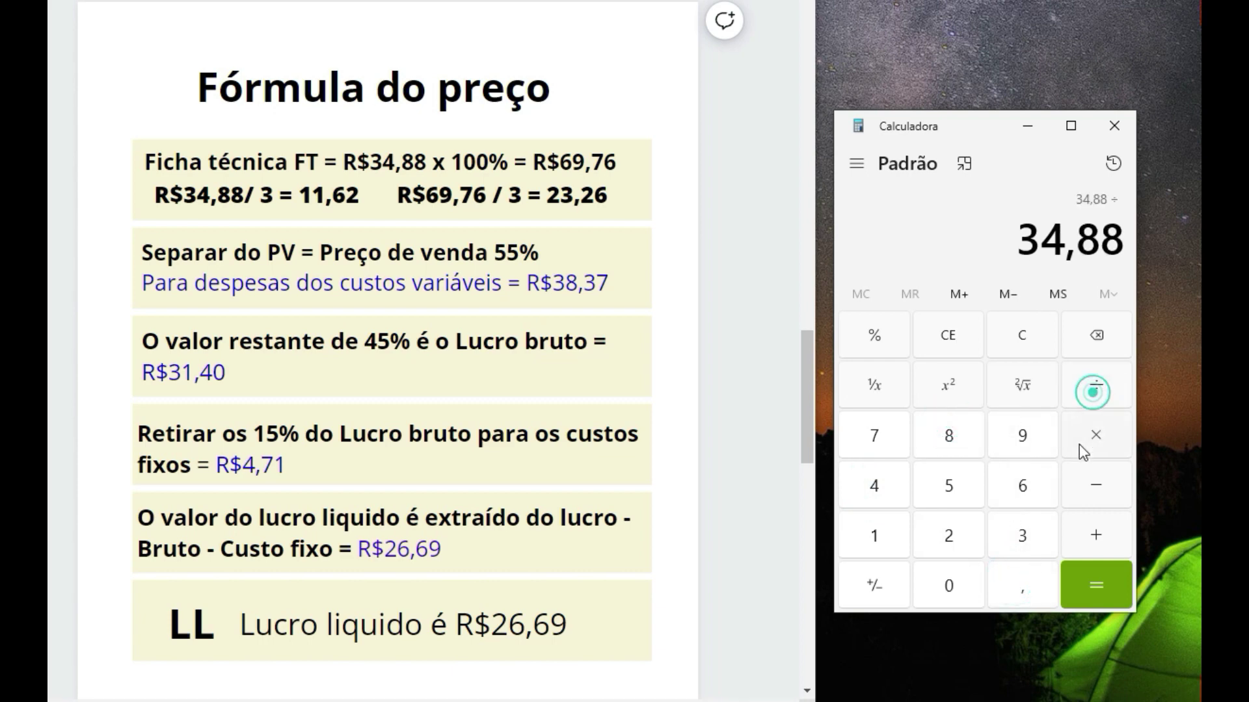
click(1023, 536)
click(1096, 585)
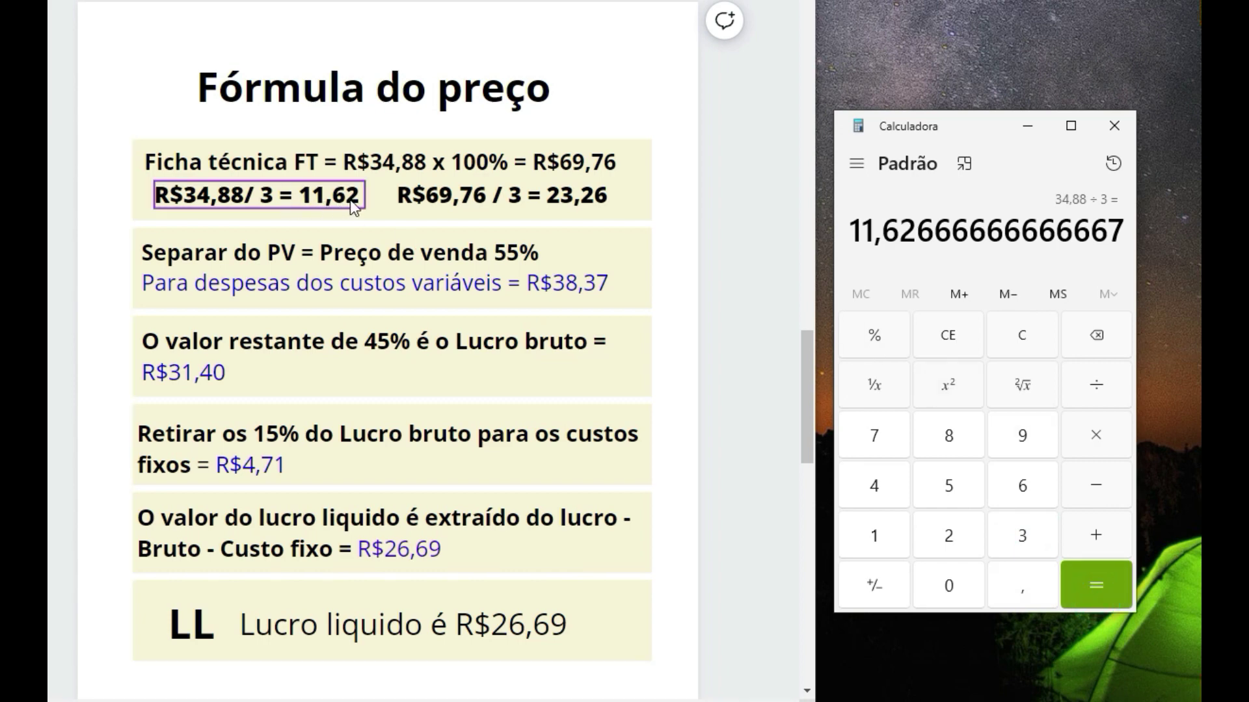
Select the sale price division in the price formula, clear the previous calculation and divide 69,76 by 3.
click(457, 202)
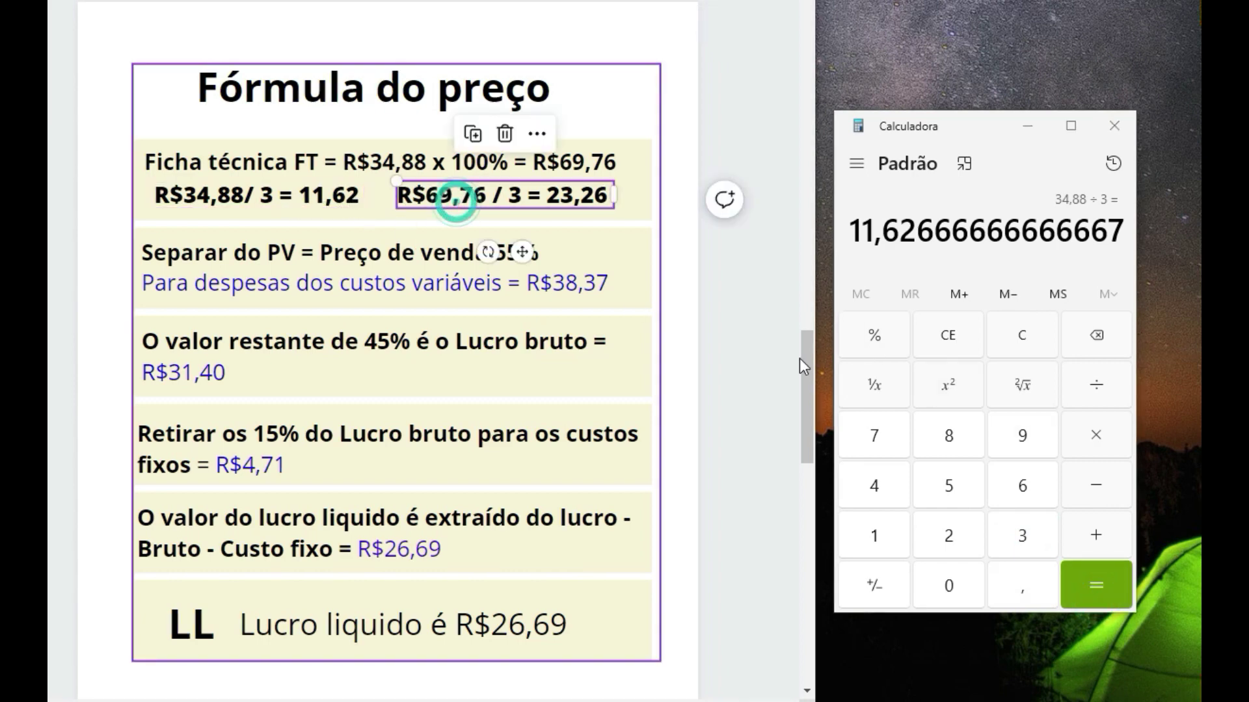
click(1018, 344)
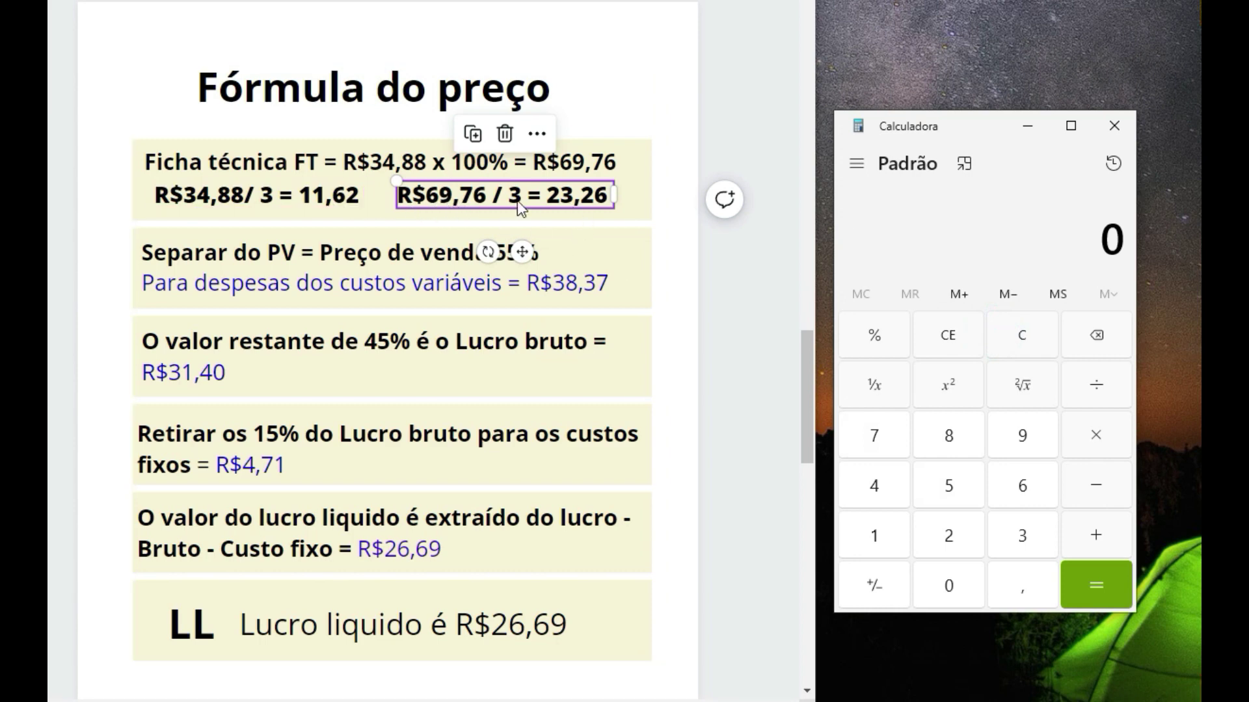
click(1027, 485)
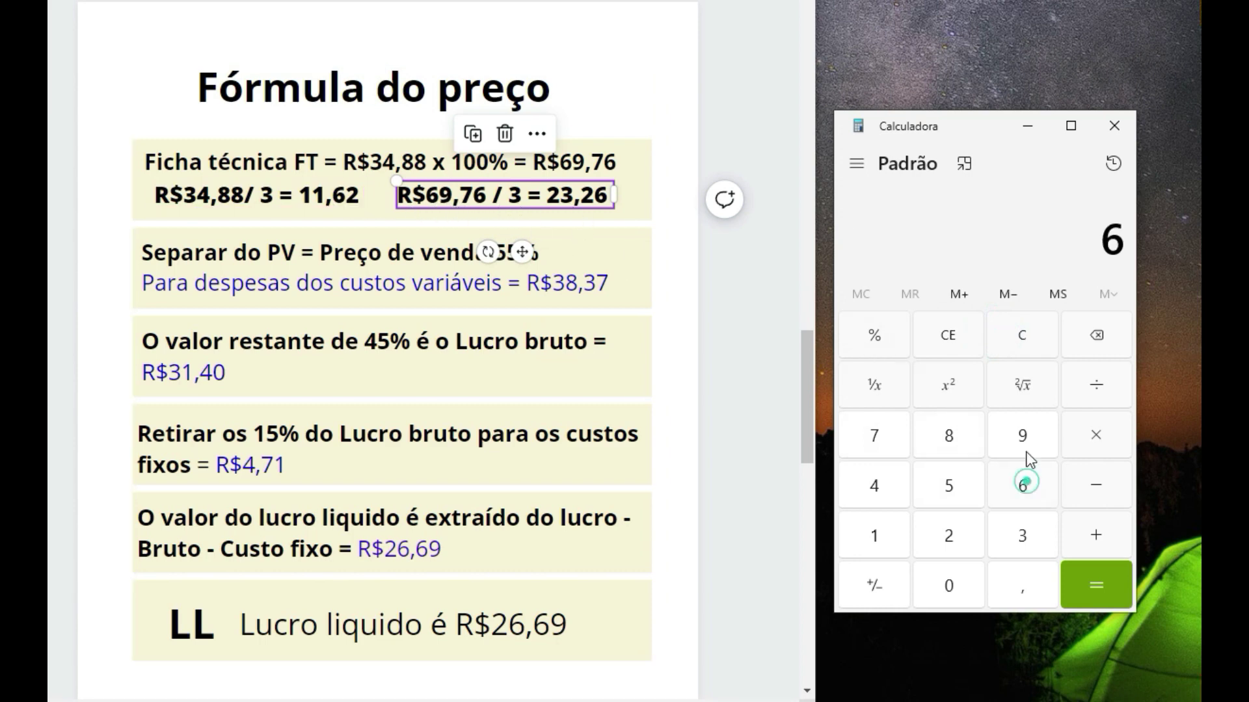
click(1022, 435)
click(1020, 580)
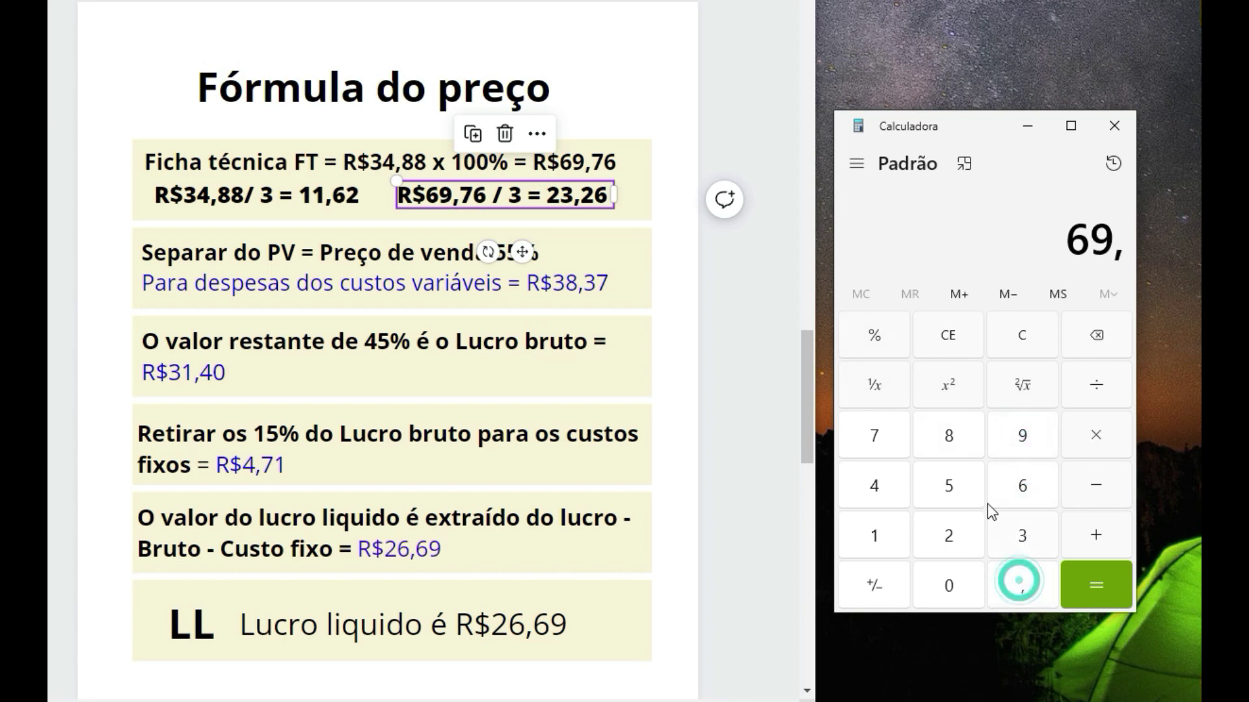
click(888, 449)
click(1002, 486)
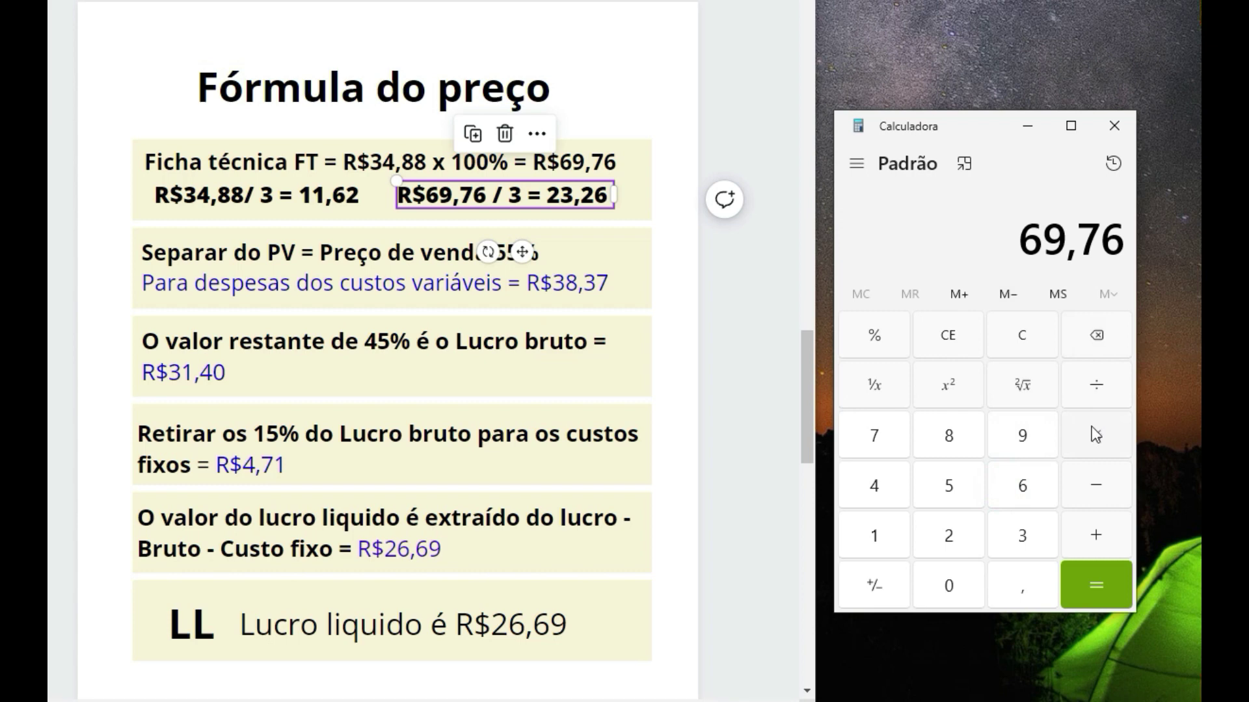
click(1107, 388)
click(1026, 532)
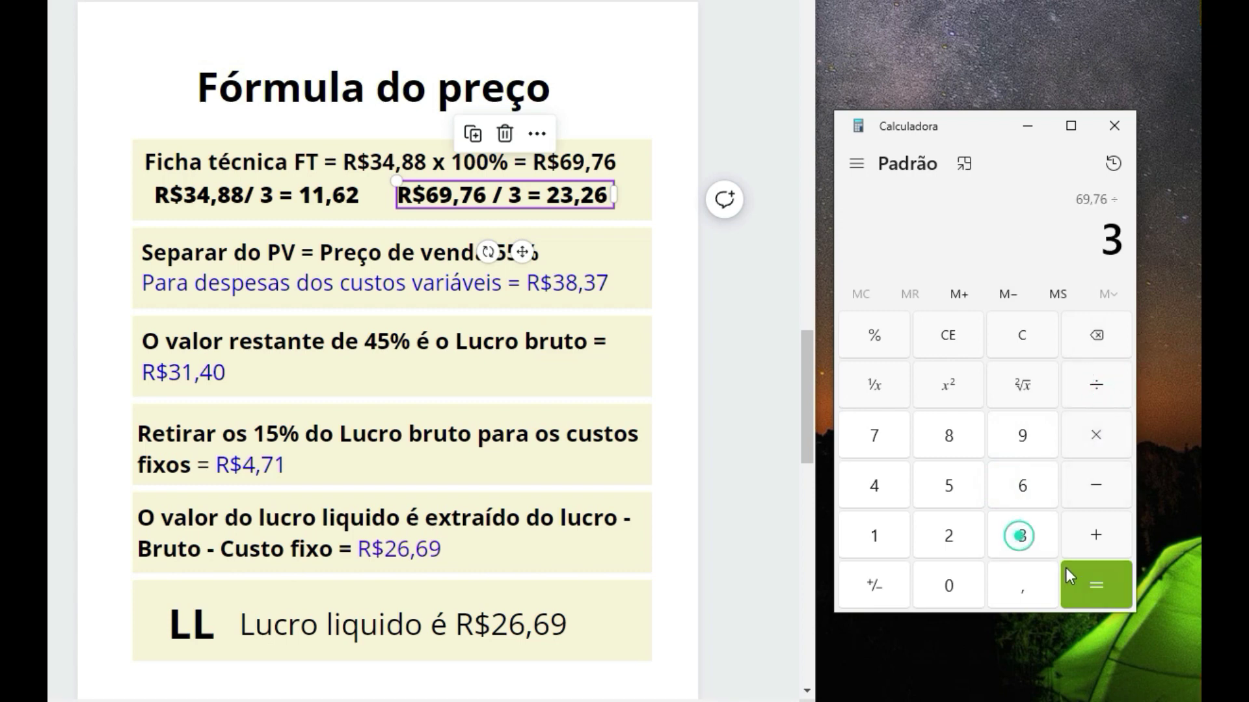